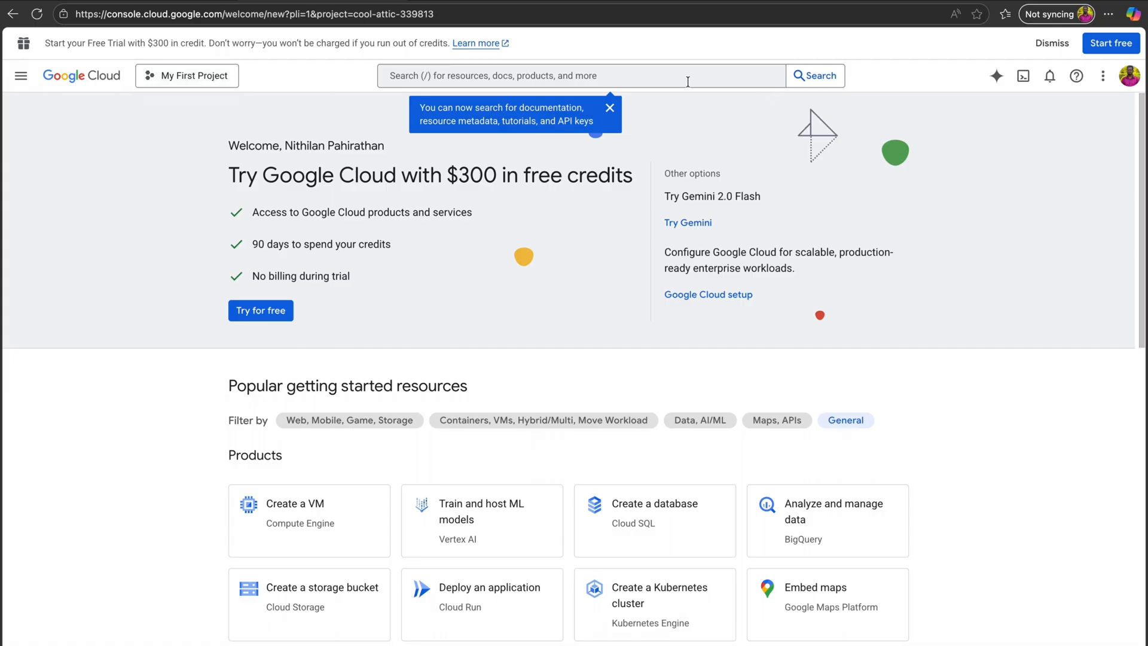
- Create a new Google Cloud project named n8n plus the user's name
{"action": "left_click", "coordinate": [610, 108]}
{"action": "left_click", "coordinate": [181, 82]}
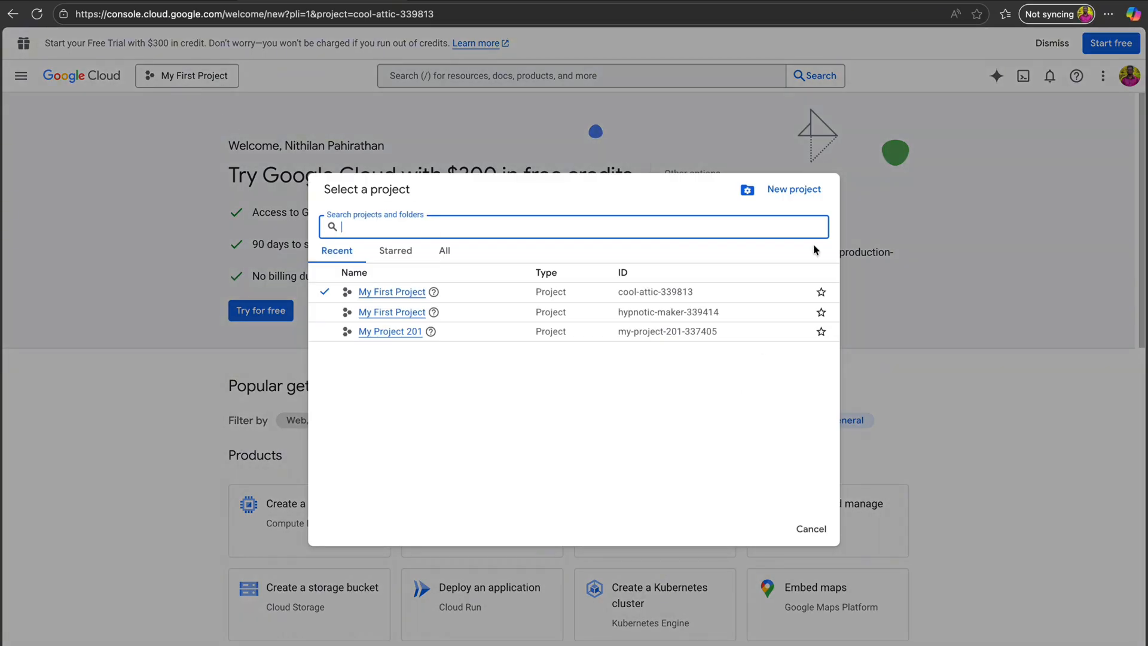
{"action": "left_click", "coordinate": [793, 189]}
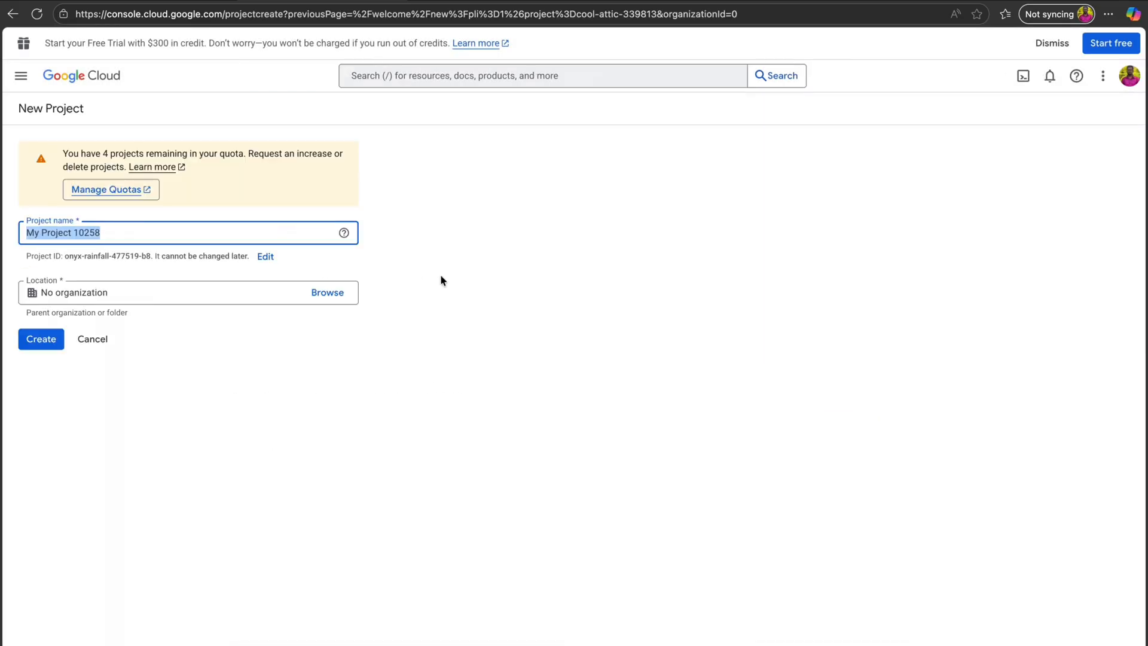
{"action": "type", "text": "n8n"}
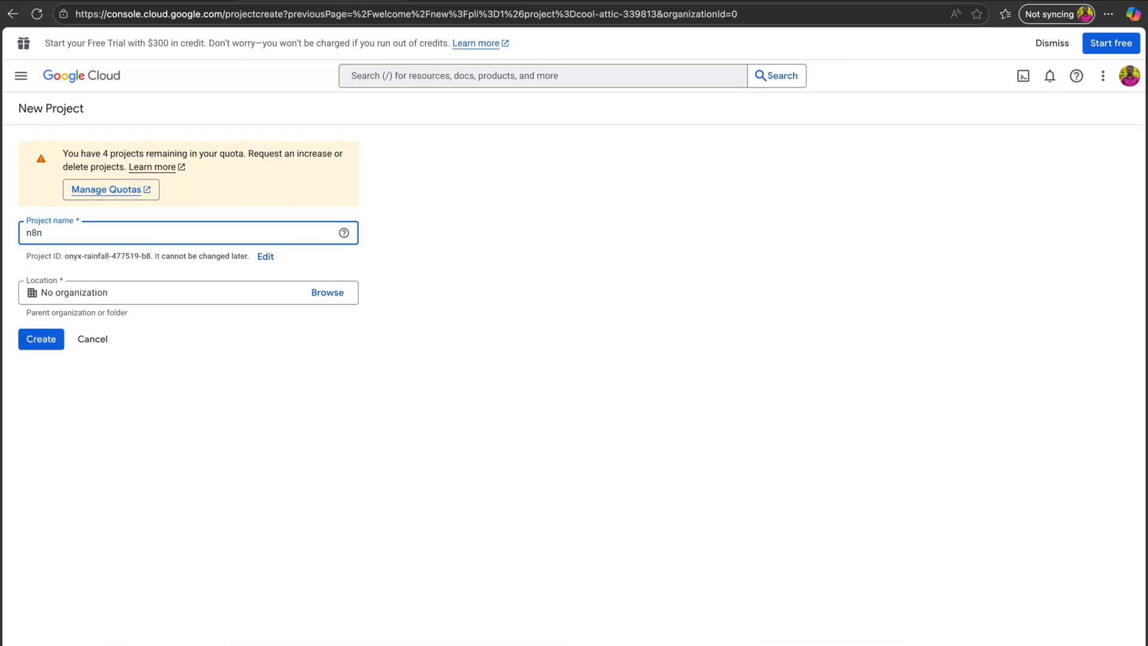
{"action": "type", "text": "_nithi"}
{"action": "left_click", "coordinate": [307, 494]}
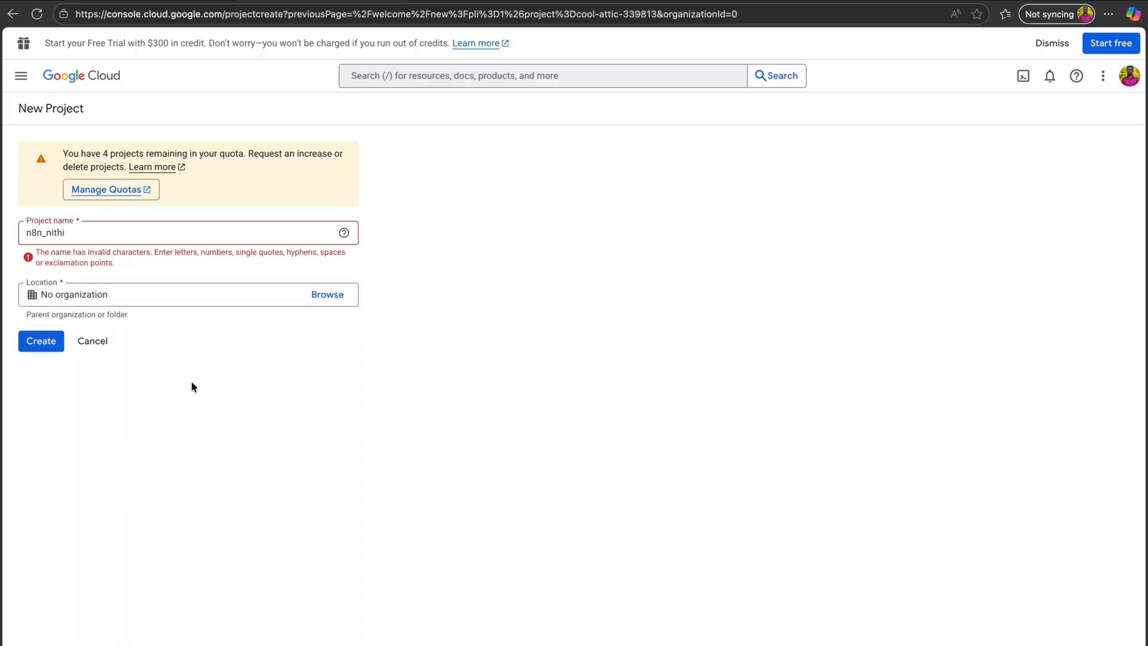
{"action": "left_click", "coordinate": [89, 231]}
{"action": "type", "text": "ilan"}
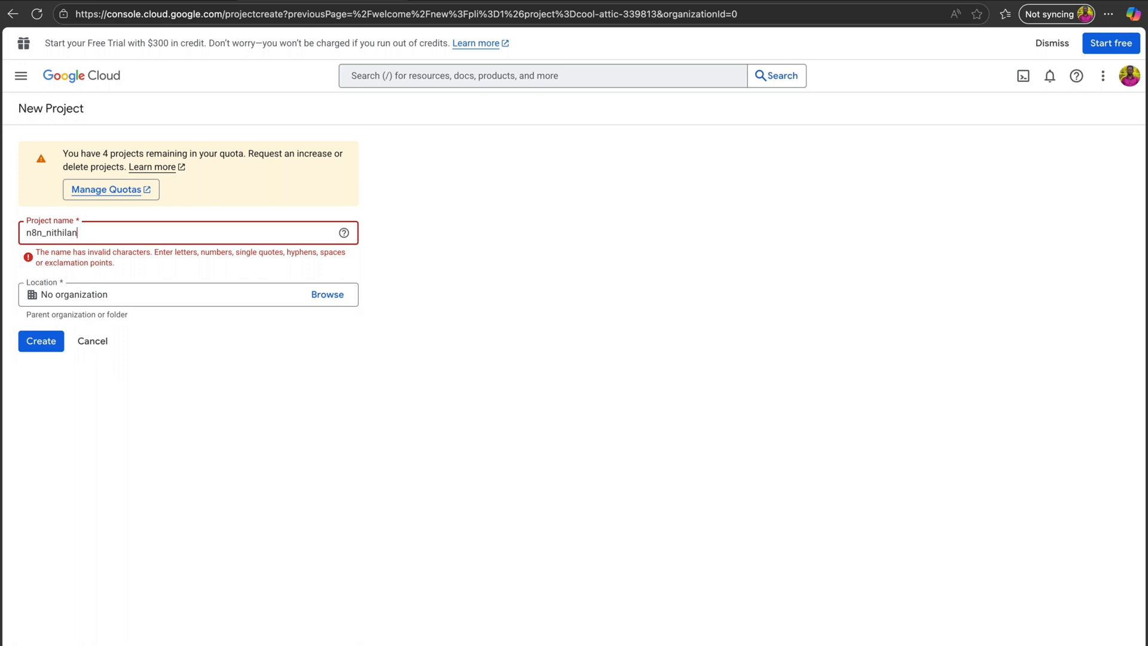
{"action": "left_click", "coordinate": [49, 340]}
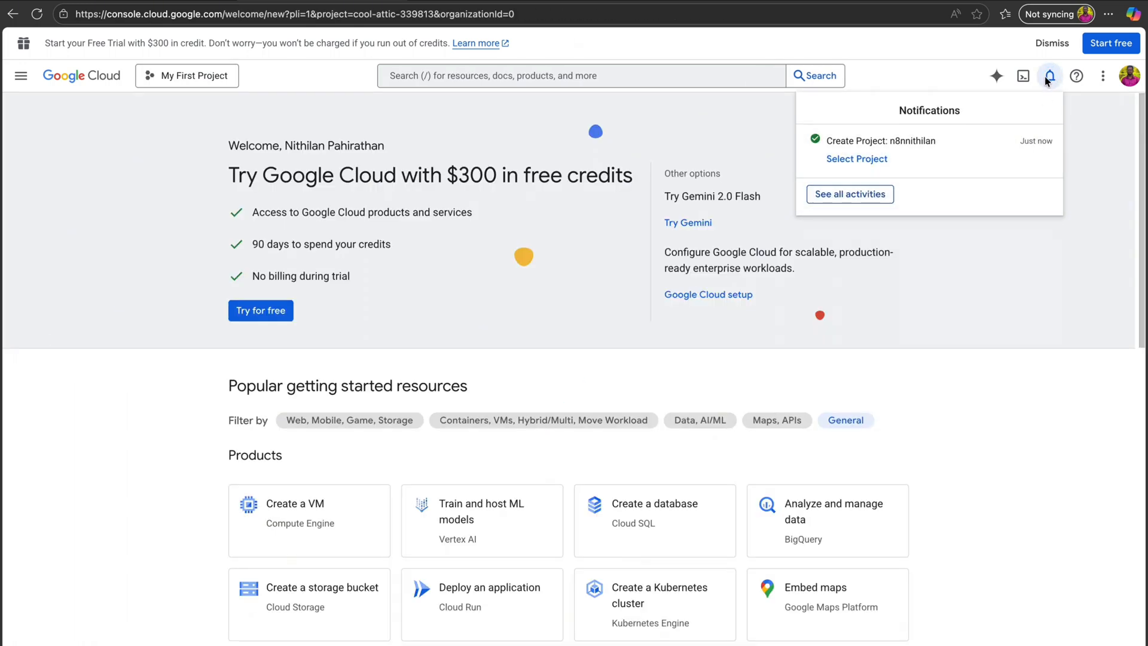
- Switch to the newly created project and go to its OAuth consent screen overview
{"action": "left_click", "coordinate": [195, 77]}
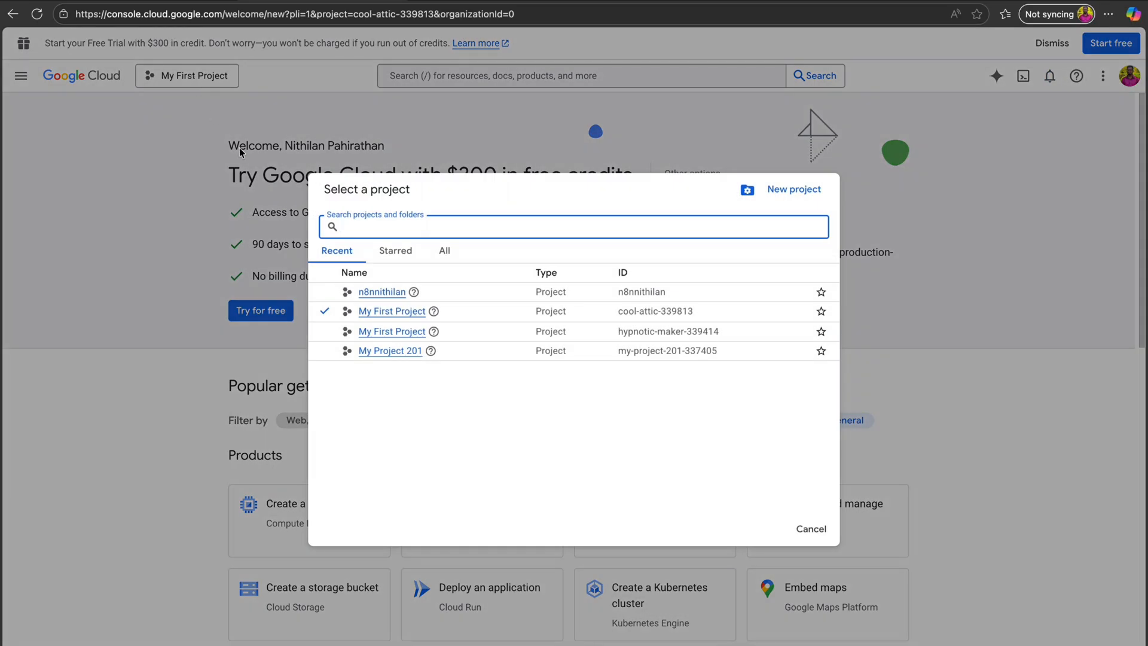
{"action": "left_click", "coordinate": [382, 292]}
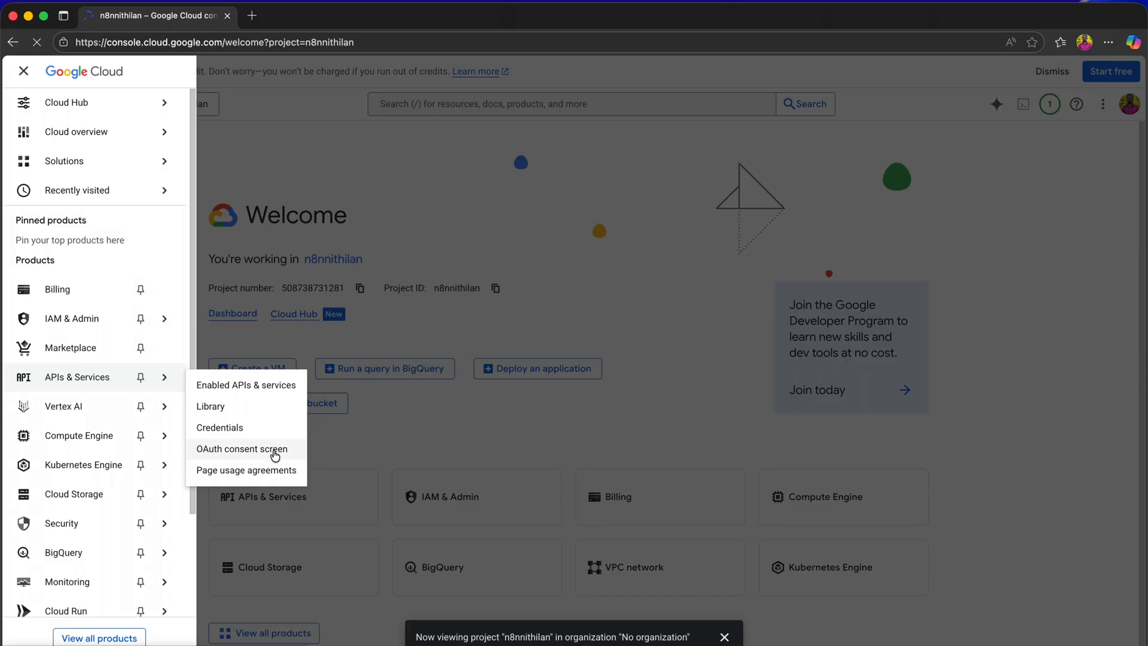
{"action": "left_click", "coordinate": [274, 456]}
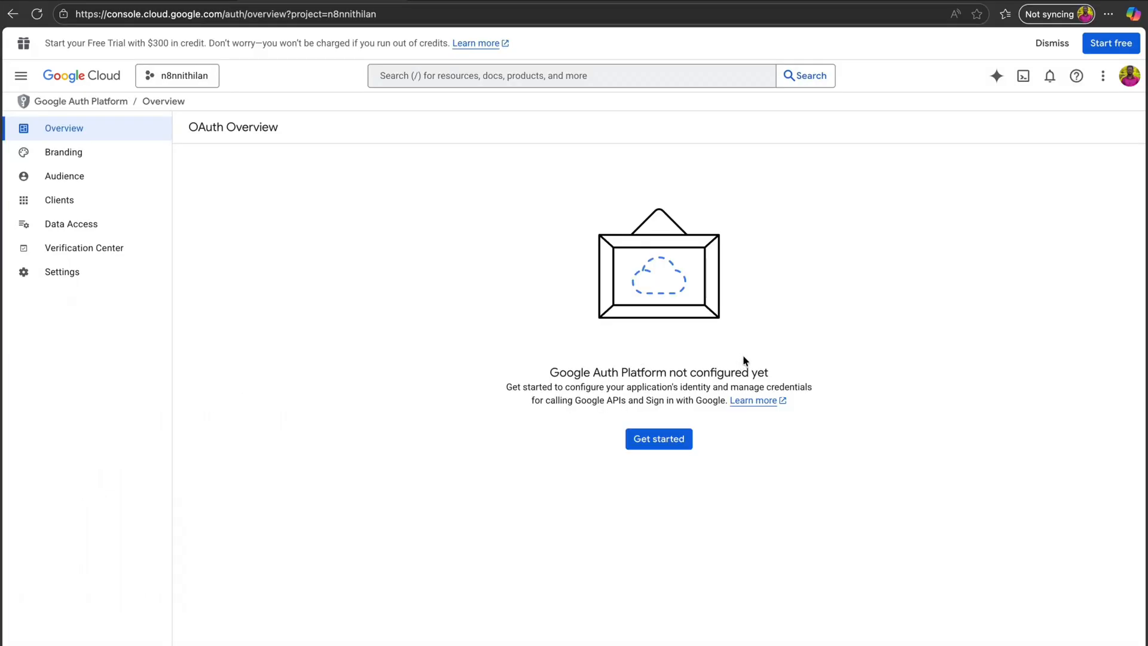
- Start the Google Auth Platform setup with an app name and the account's support email
{"action": "left_click", "coordinate": [659, 441]}
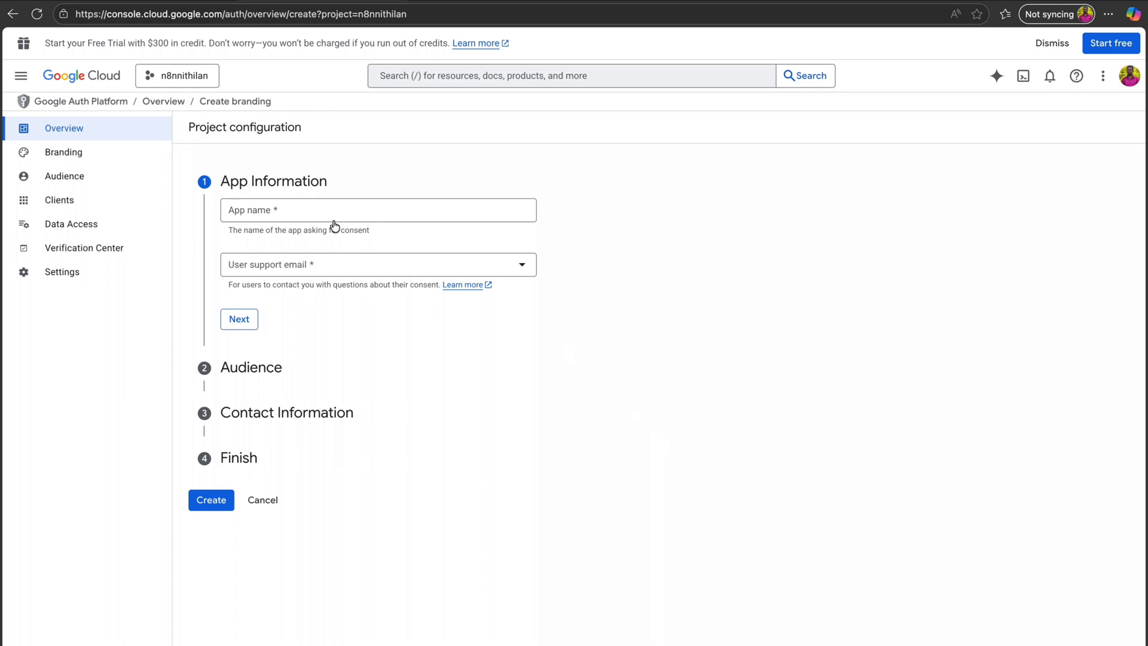
{"action": "left_click", "coordinate": [340, 209]}
{"action": "type", "text": "n8"}
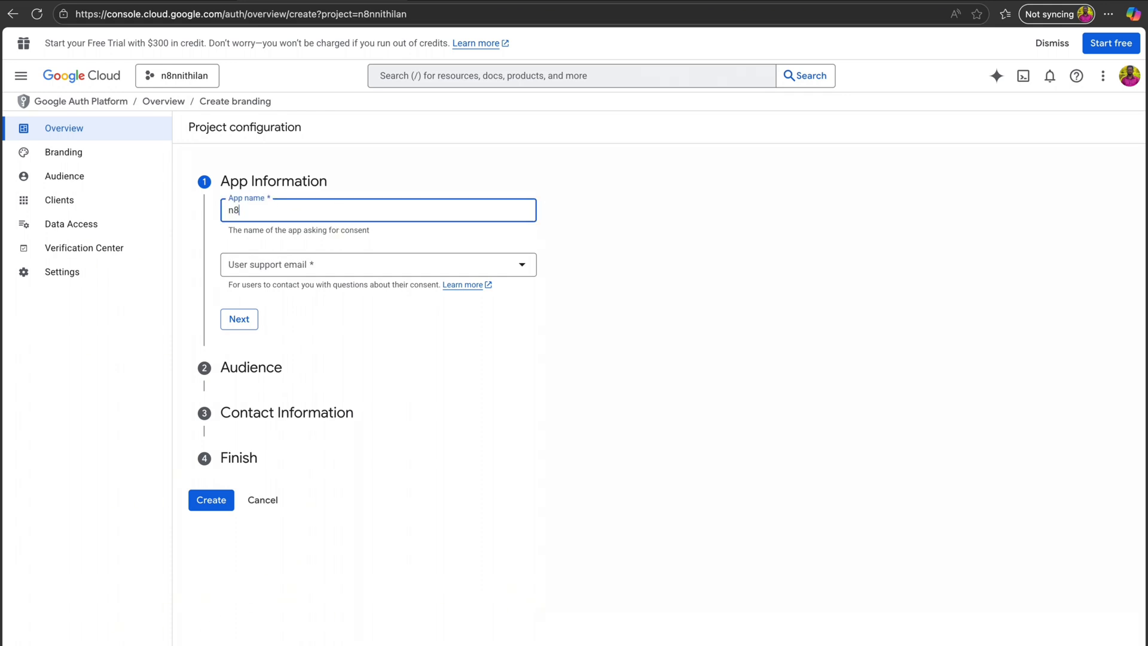
{"action": "type", "text": "nnithi"}
{"action": "left_click", "coordinate": [362, 266]}
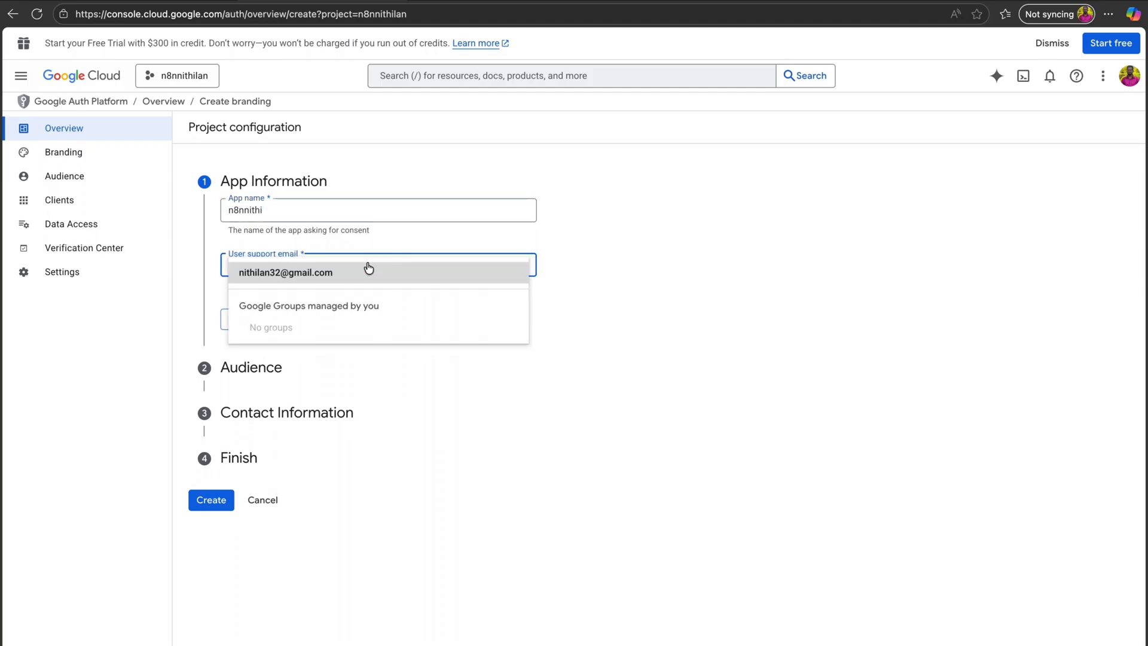
{"action": "left_click", "coordinate": [362, 269]}
{"action": "left_click", "coordinate": [245, 319]}
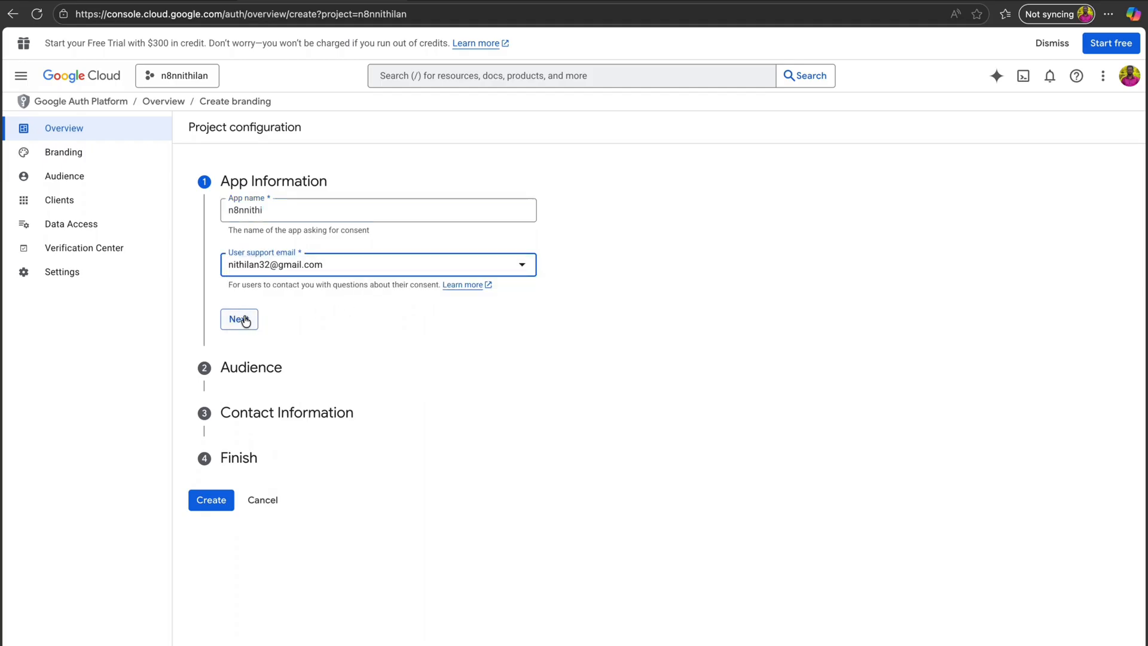
- Choose the External audience, add a contact email, accept the User Data Policy, and create the configuration
{"action": "mouse_move", "coordinate": [227, 248]}
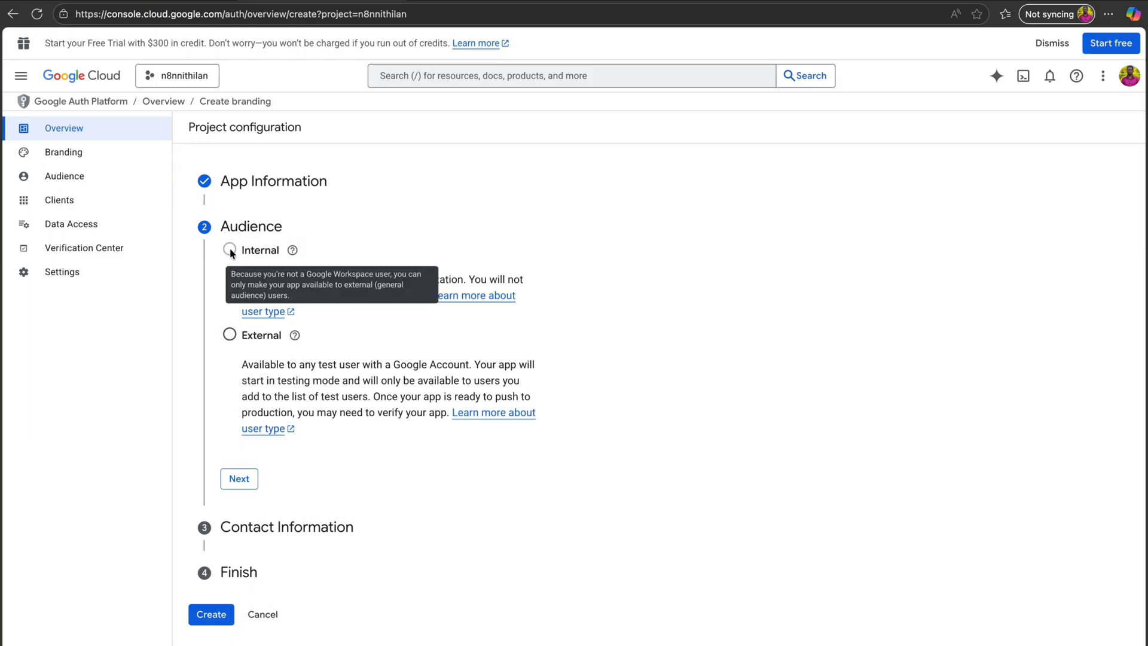
{"action": "left_click", "coordinate": [230, 335]}
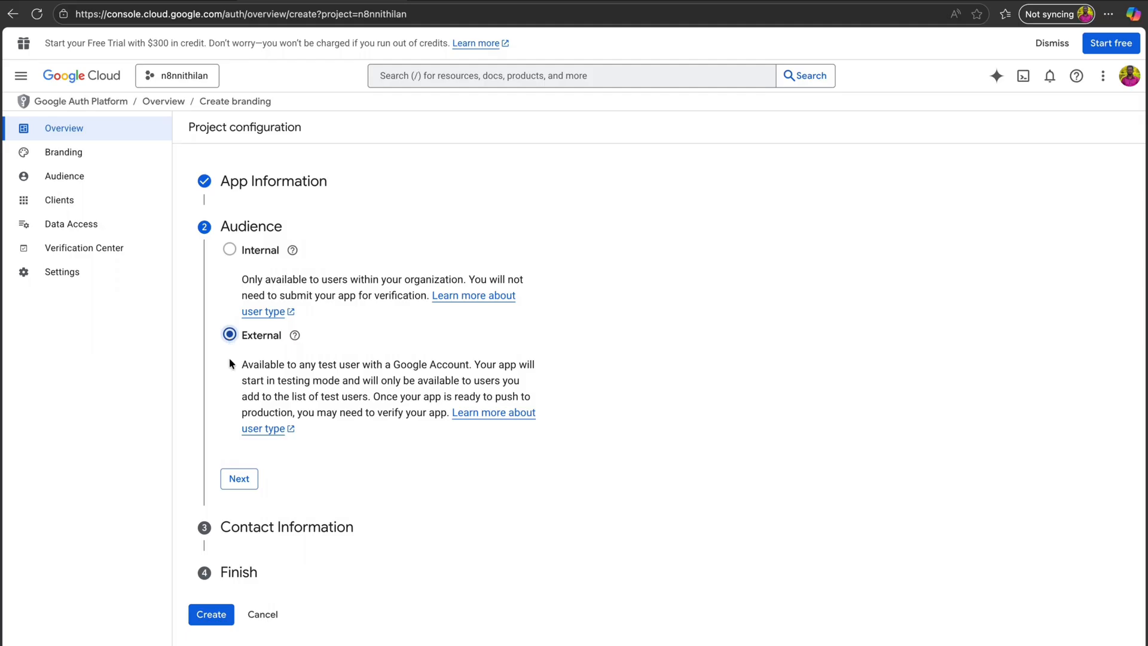
{"action": "left_click", "coordinate": [241, 480]}
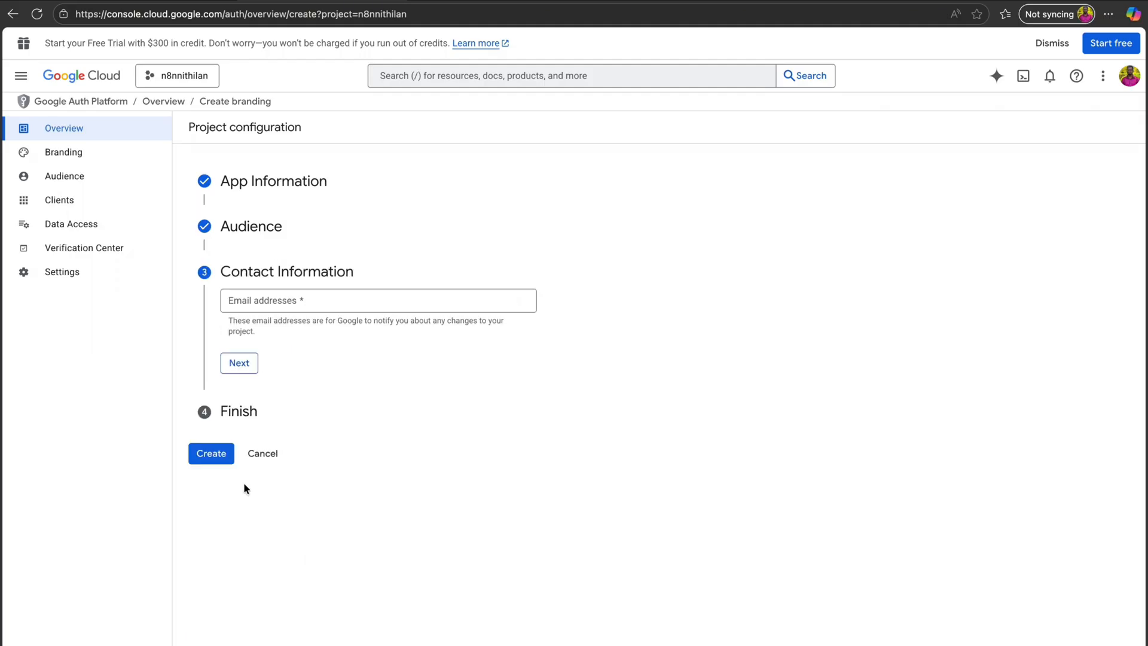
{"action": "left_click", "coordinate": [251, 305]}
{"action": "key", "text": "super+v"}
{"action": "left_click", "coordinate": [250, 370]}
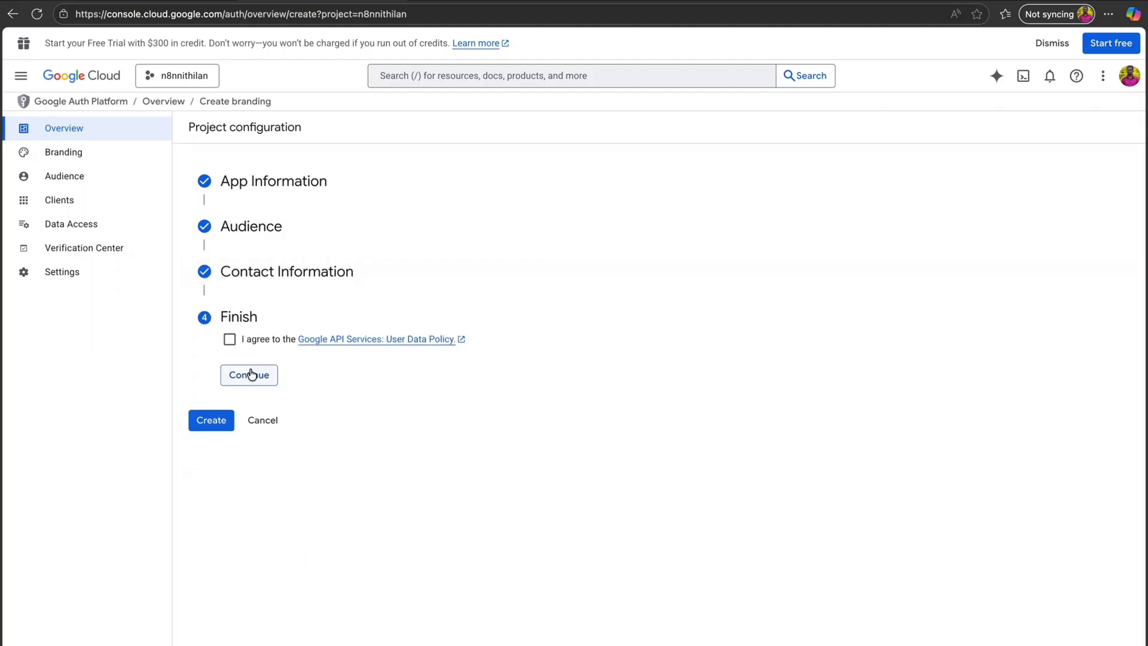
{"action": "left_click", "coordinate": [230, 339]}
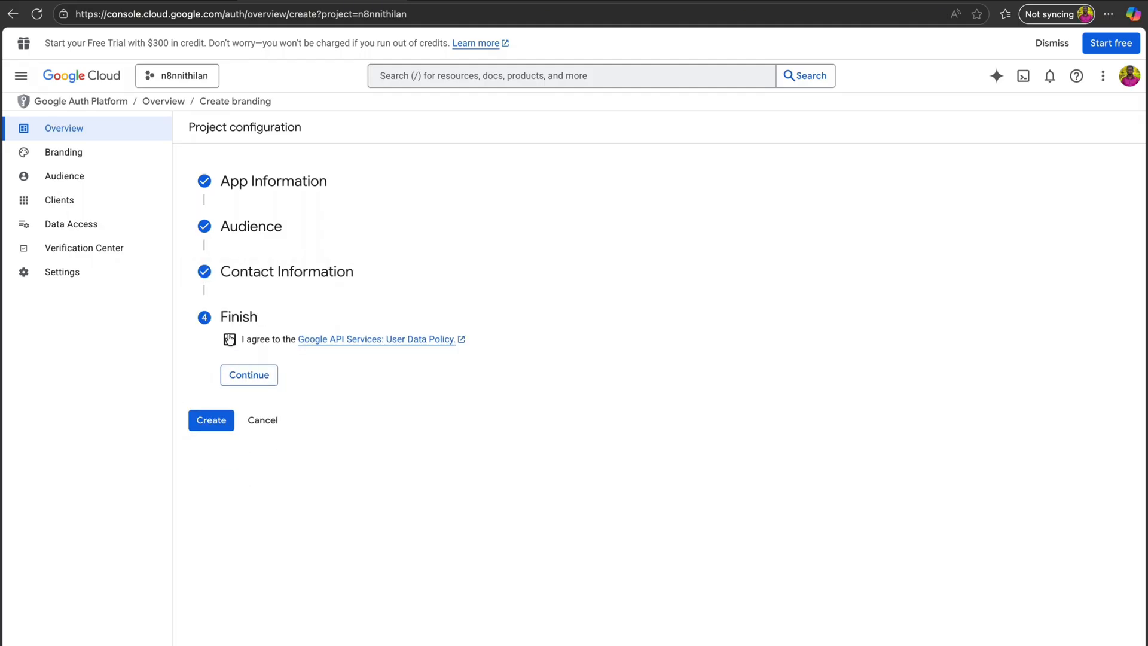
{"action": "left_click", "coordinate": [263, 375]}
{"action": "left_click", "coordinate": [214, 359]}
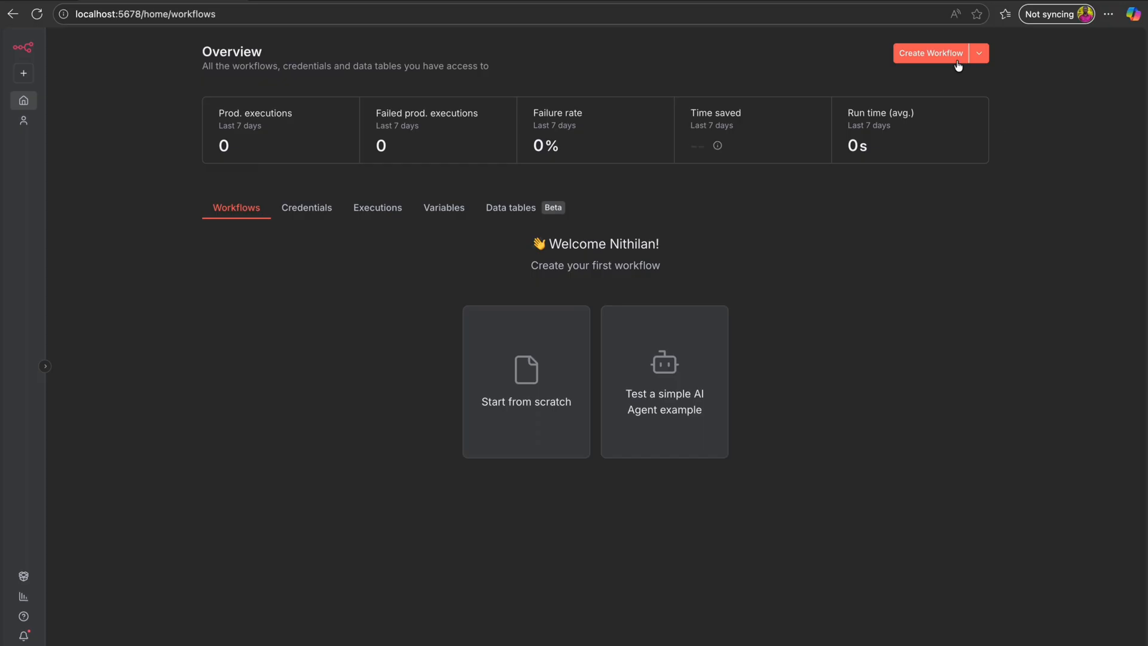
- Create a new n8n workflow and give it a name
{"action": "left_click", "coordinate": [931, 54]}
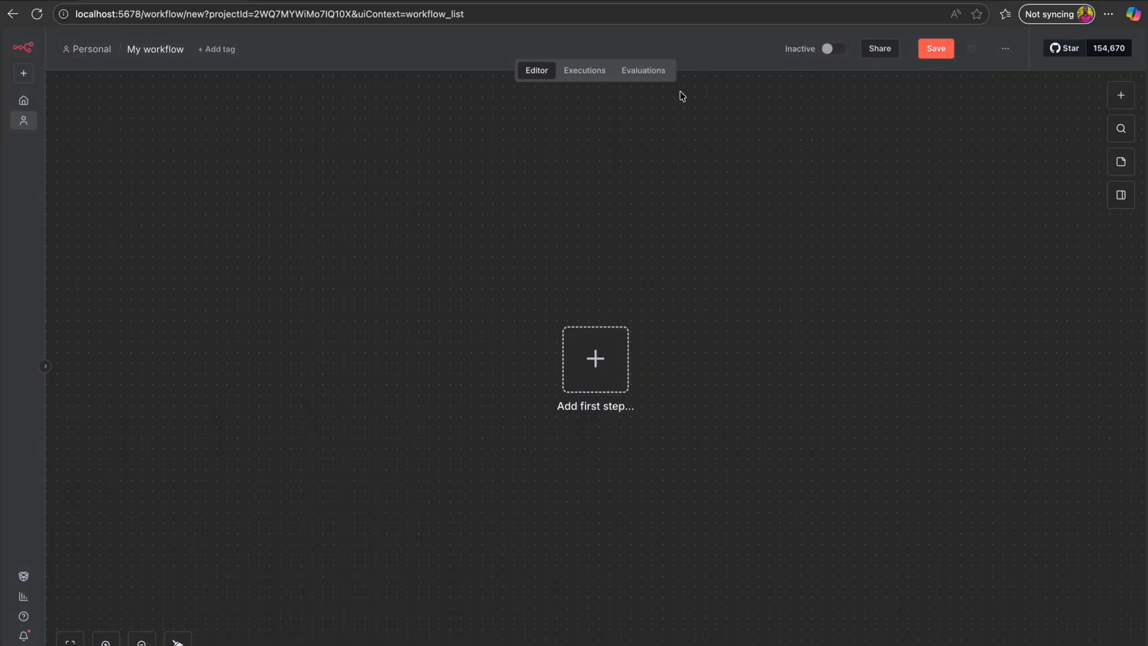
{"action": "left_click", "coordinate": [171, 48]}
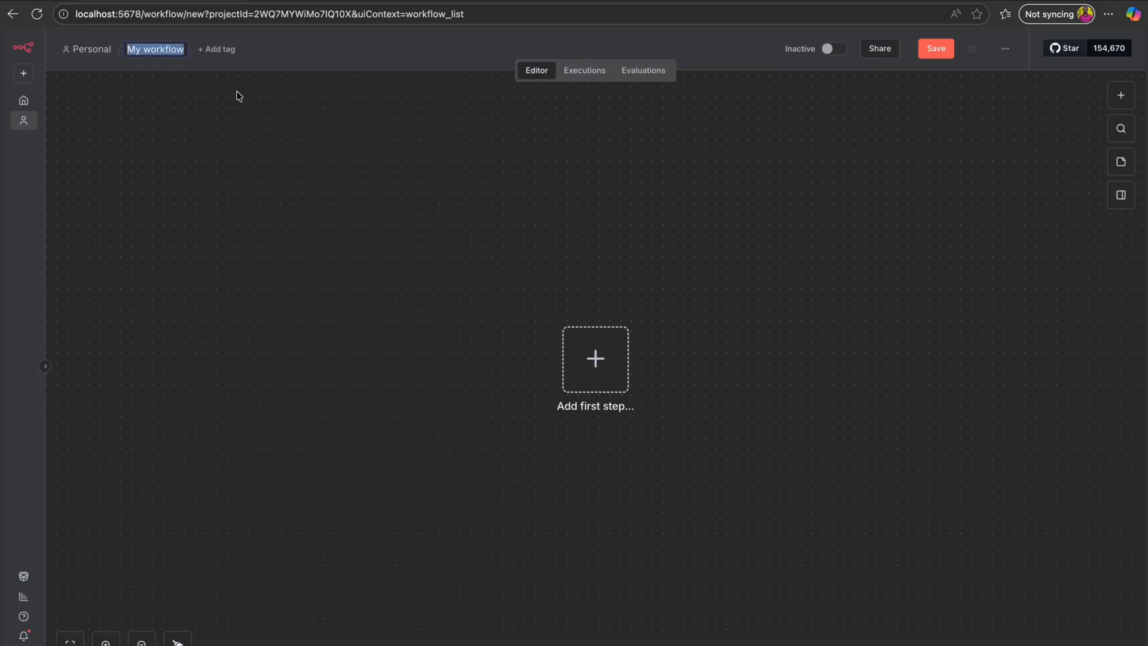
{"action": "type", "text": "Nithi_cl"}
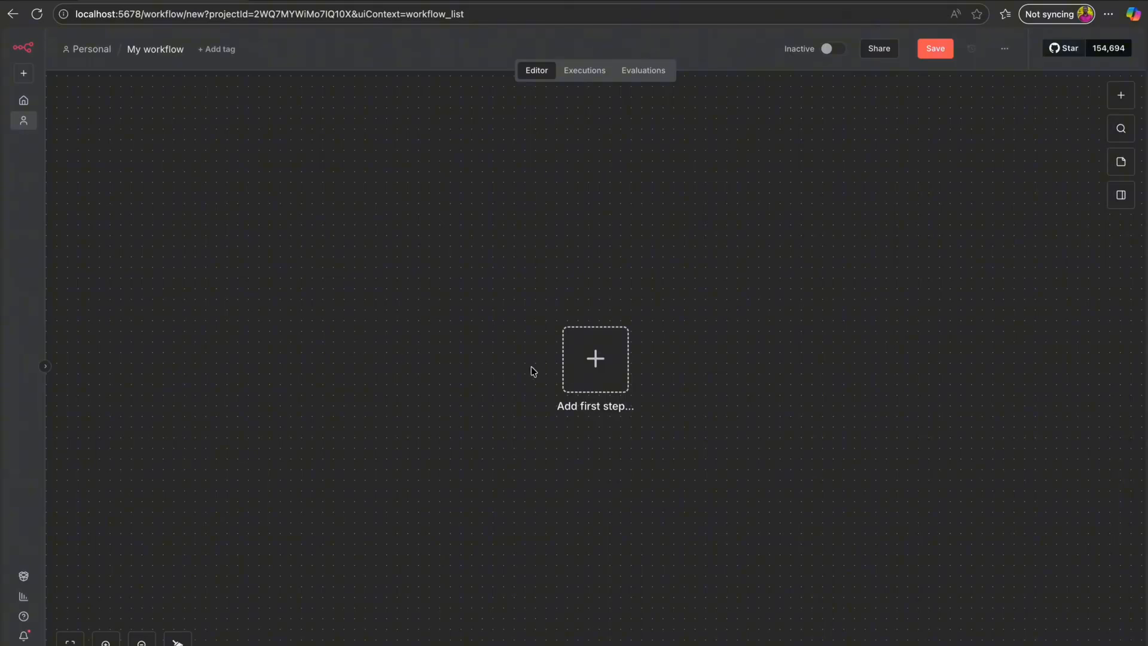
- Add the first step by searching 'she' and picking Google Sheets
{"action": "left_click", "coordinate": [601, 380]}
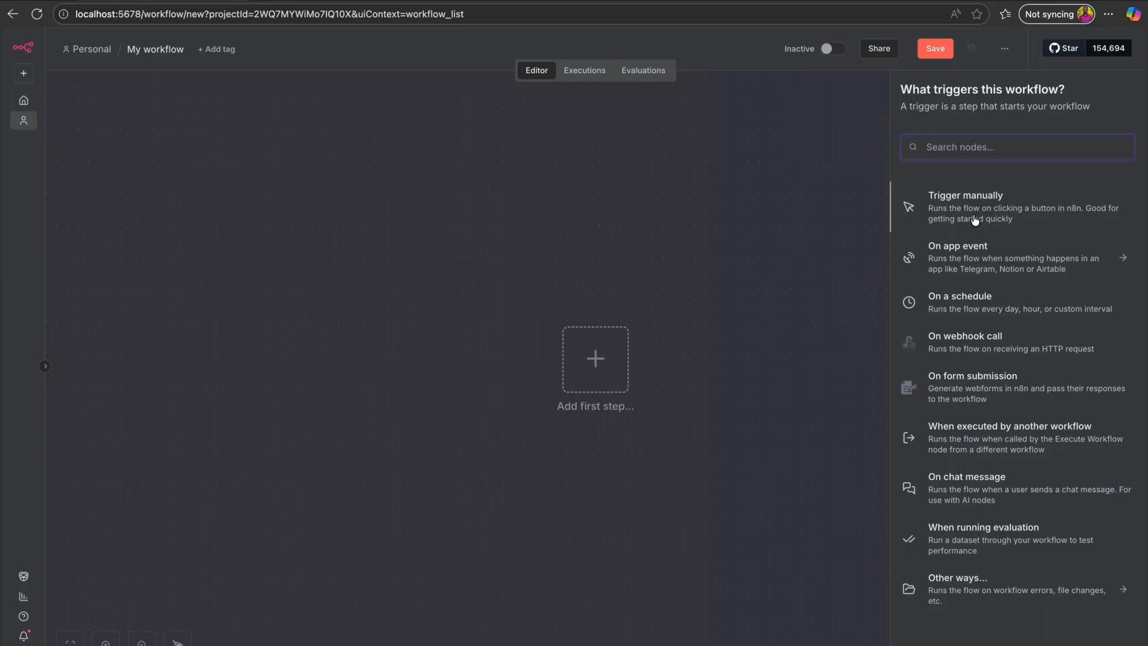
{"action": "left_click", "coordinate": [947, 144]}
{"action": "type", "text": "she"}
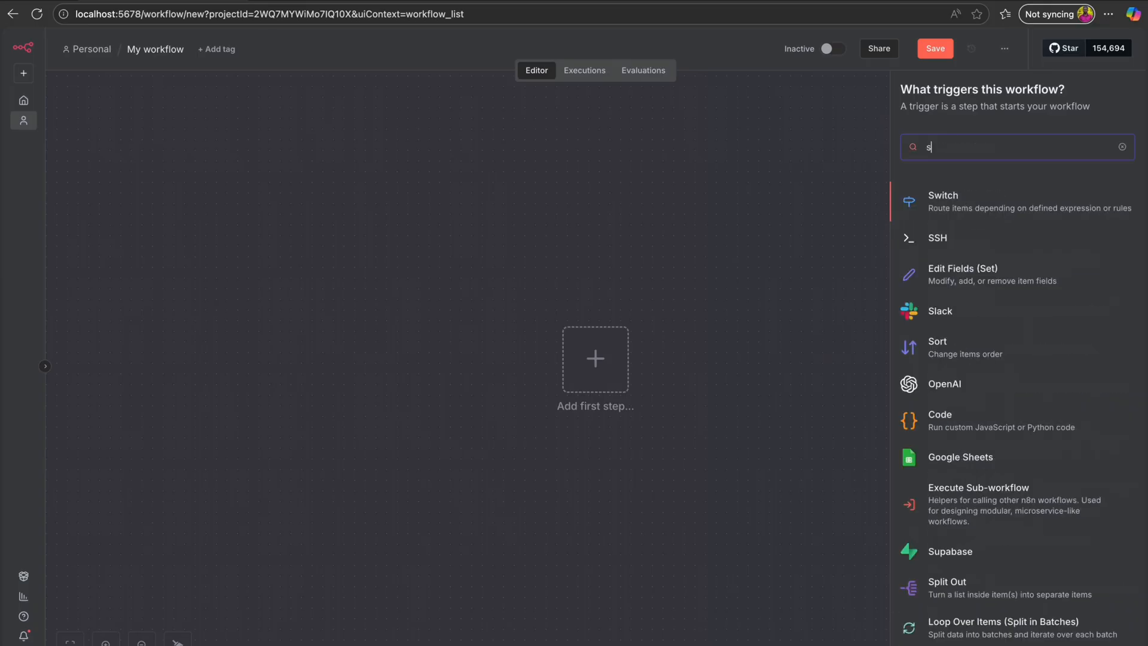
{"action": "left_click", "coordinate": [933, 198]}
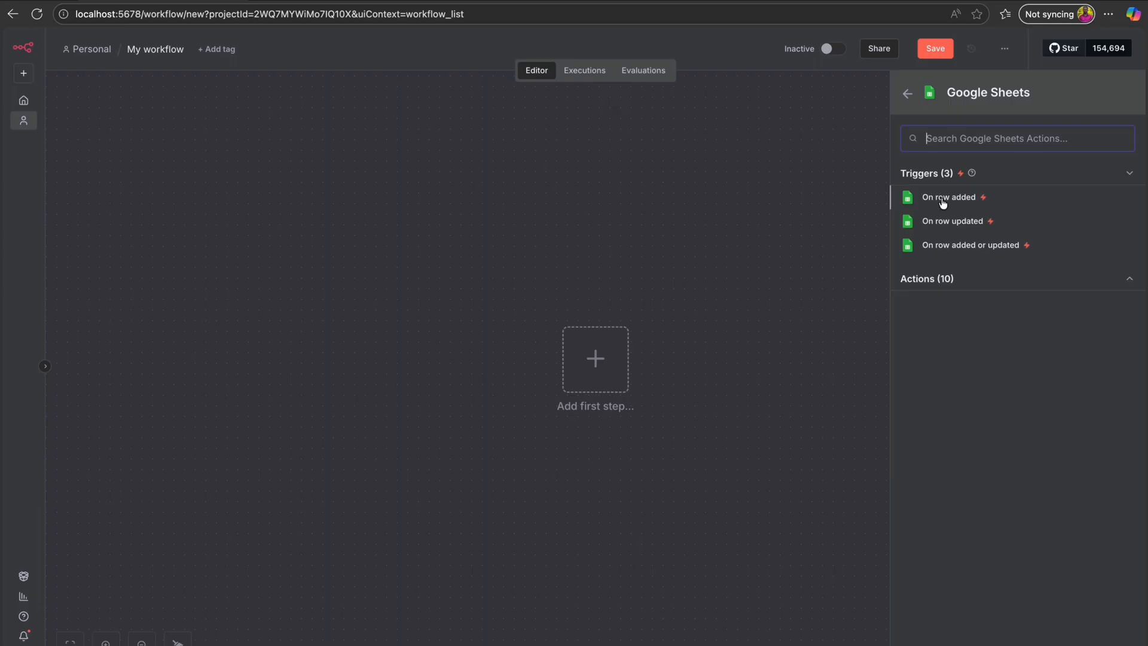
- Add the 'On row added' Google Sheets trigger and start a new credential for it
{"action": "left_click", "coordinate": [943, 202]}
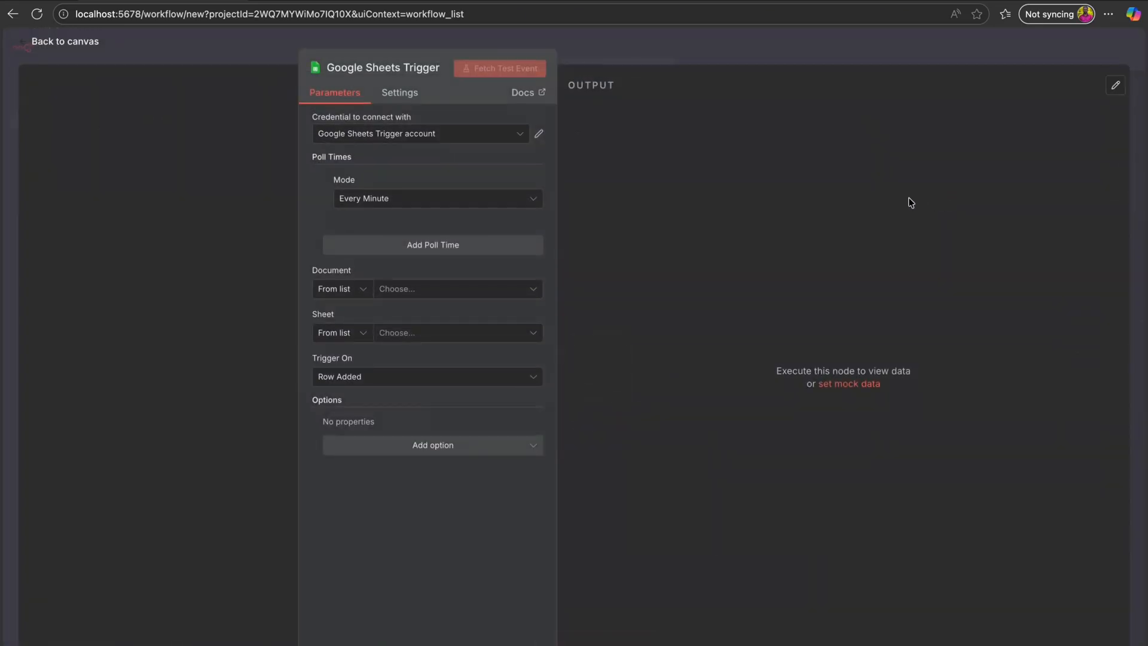
{"action": "left_click", "coordinate": [439, 136]}
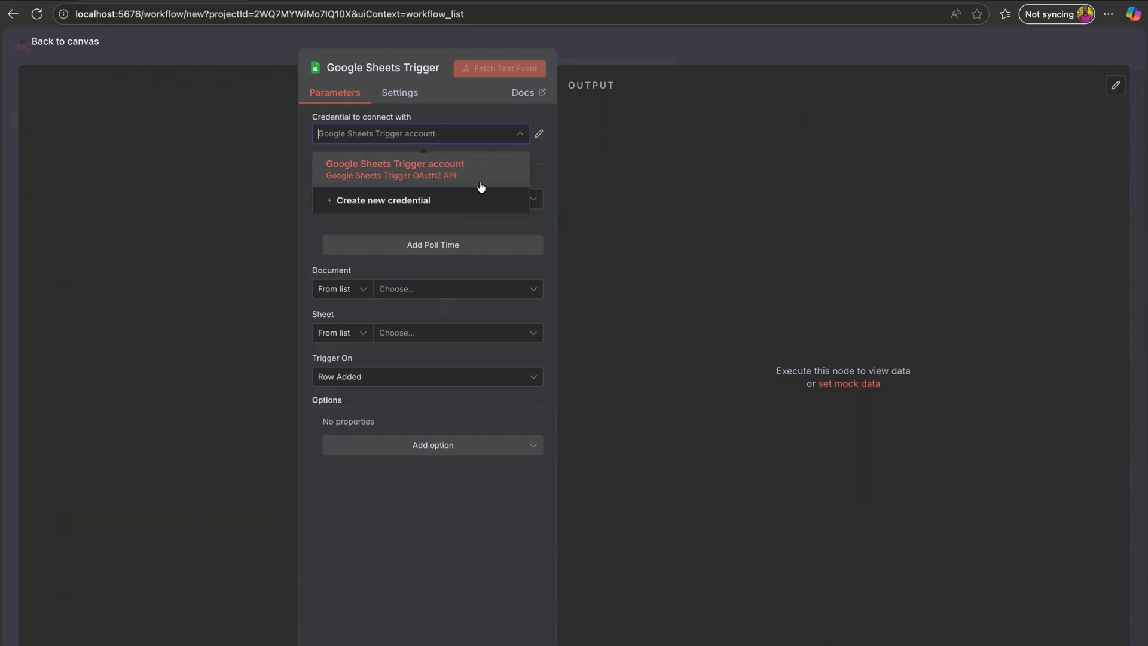
{"action": "left_click", "coordinate": [449, 206]}
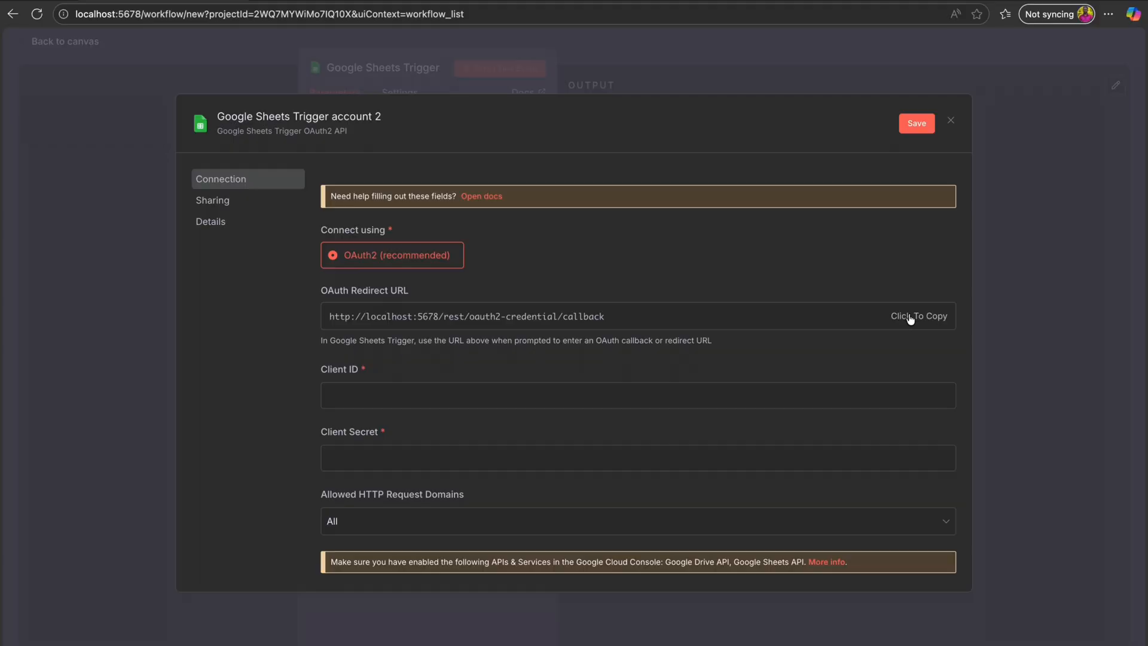
- In a new tab, reach the Google Cloud console's OAuth consent screen settings
{"action": "key", "text": "ctrl+t"}
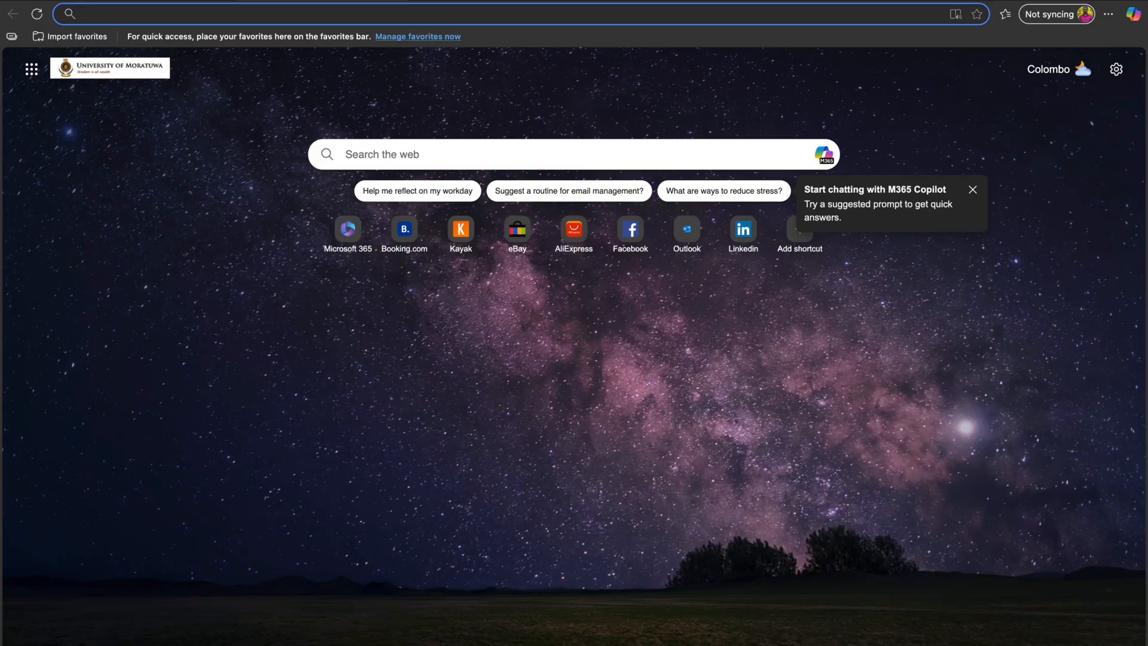
{"action": "type", "text": "google.com/welcome/new?project=n8nnithilan"}
{"action": "key", "text": "Return"}
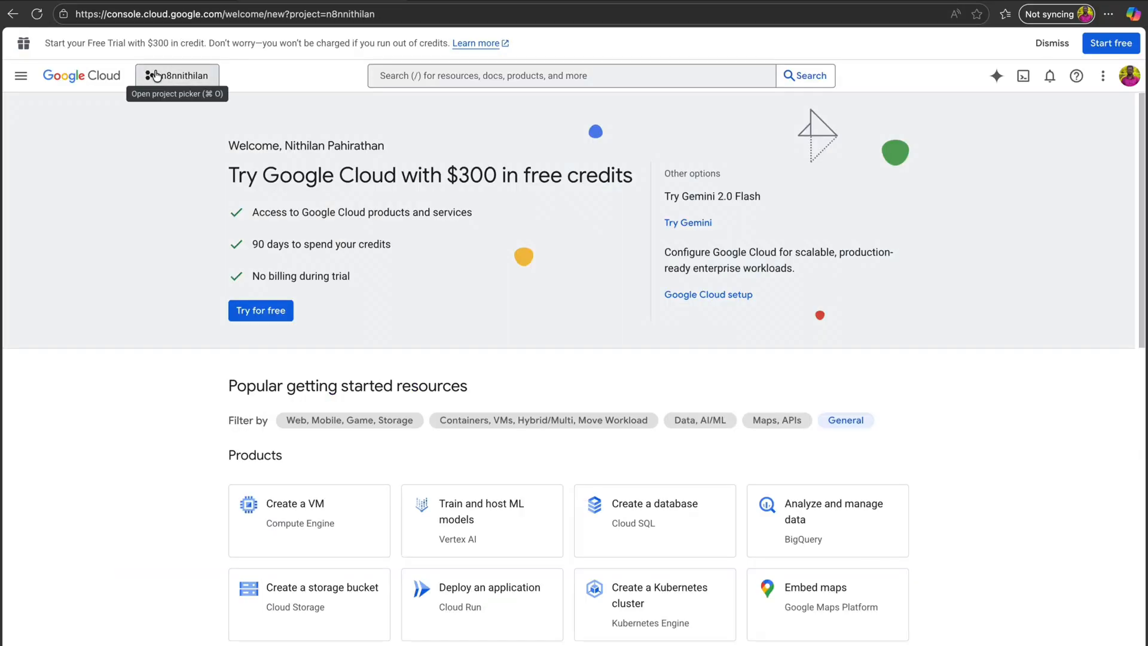
{"action": "left_click", "coordinate": [155, 74]}
{"action": "left_click", "coordinate": [154, 75]}
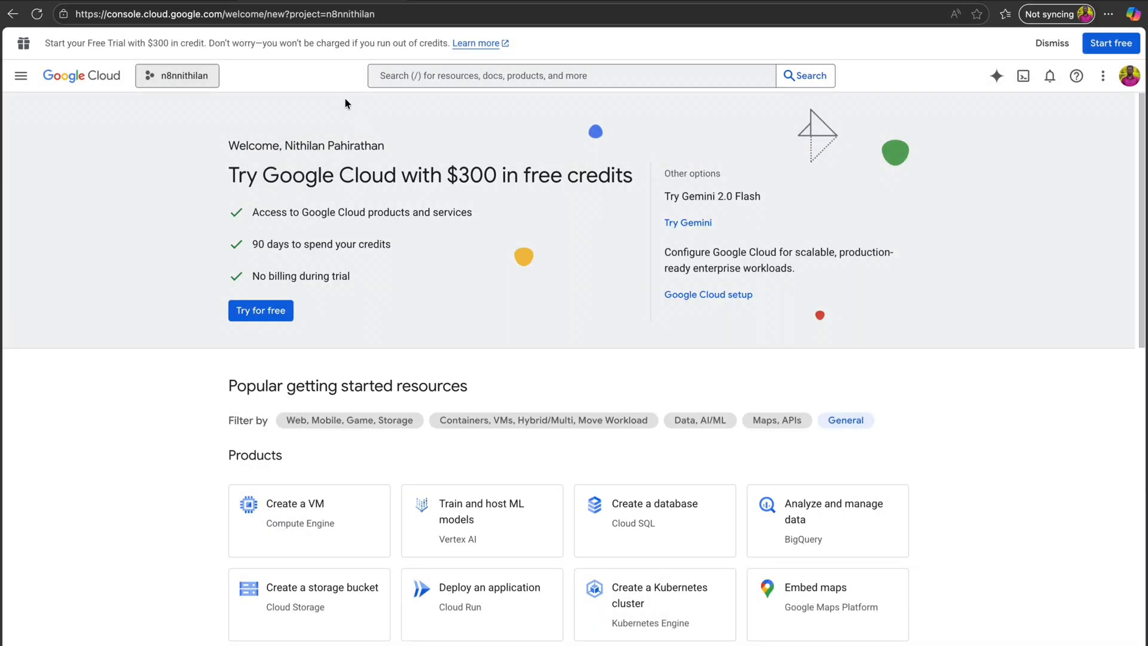
{"action": "left_click", "coordinate": [21, 75]}
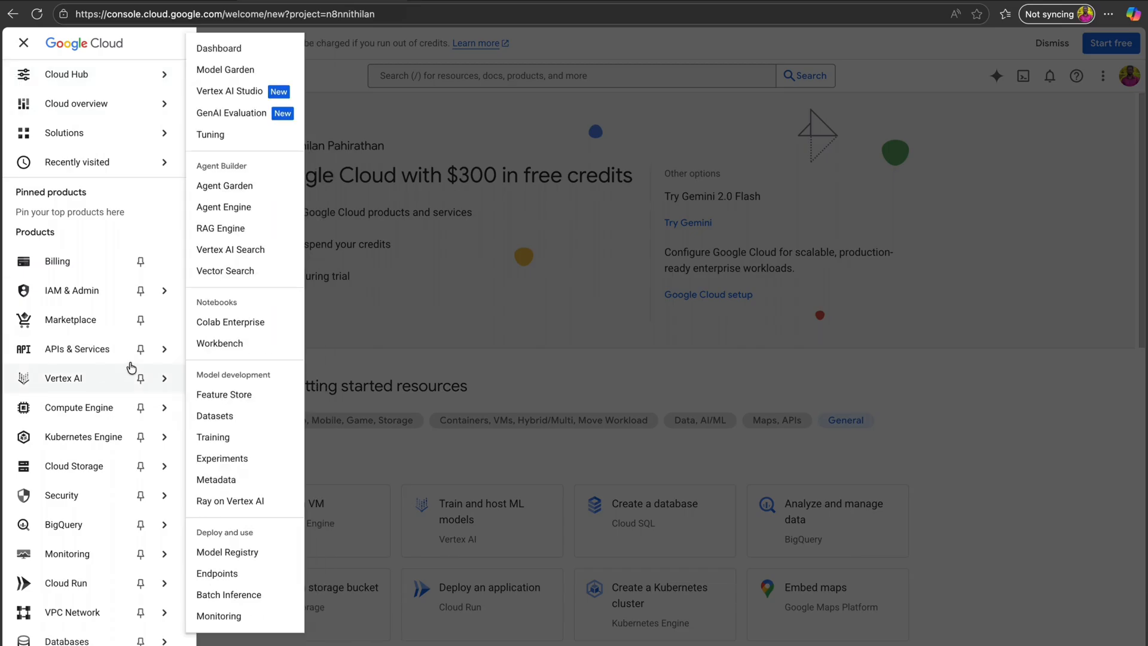
{"action": "mouse_move", "coordinate": [146, 357]}
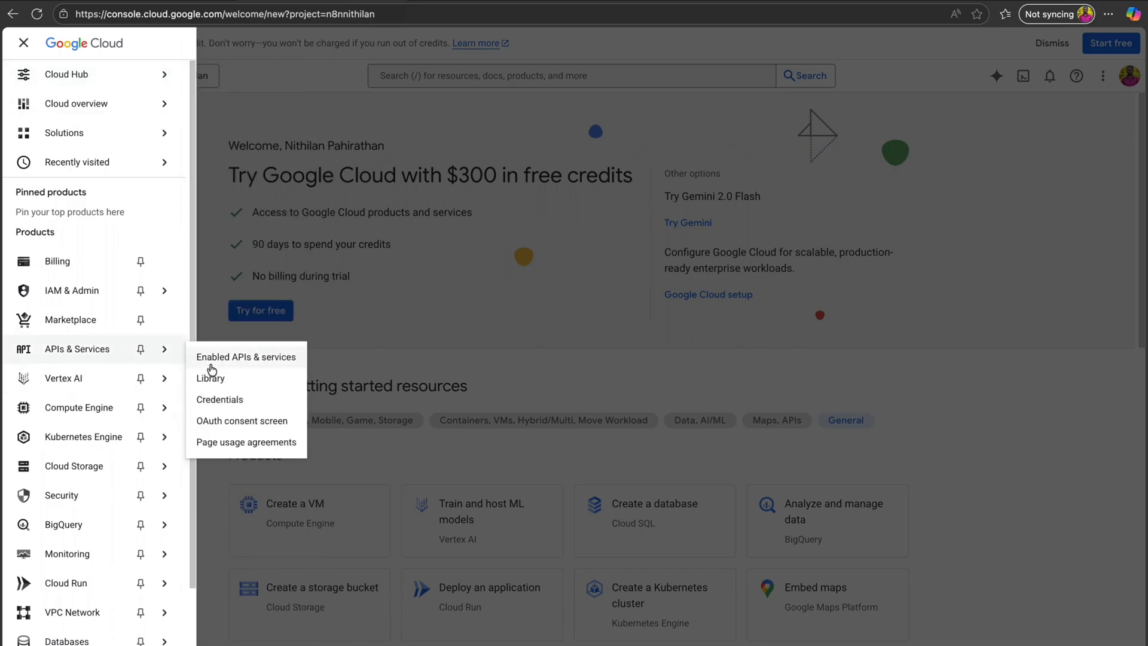
{"action": "left_click", "coordinate": [270, 427]}
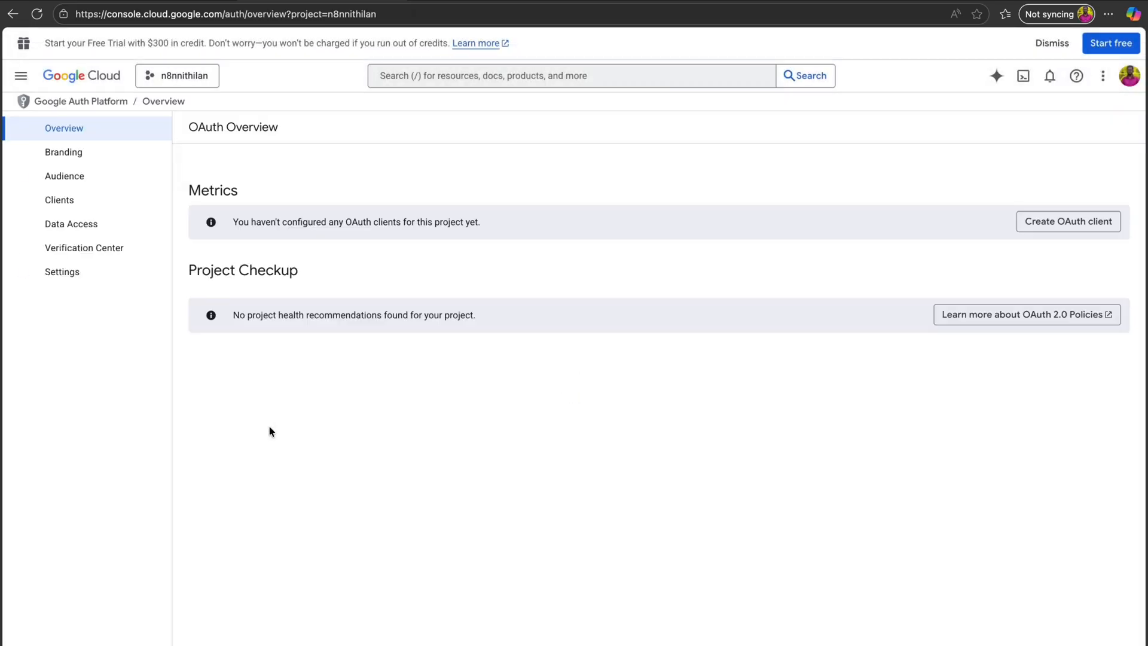
- Create a Web application OAuth client with n8n's callback redirect URI and copy its client ID
{"action": "left_click", "coordinate": [1090, 228]}
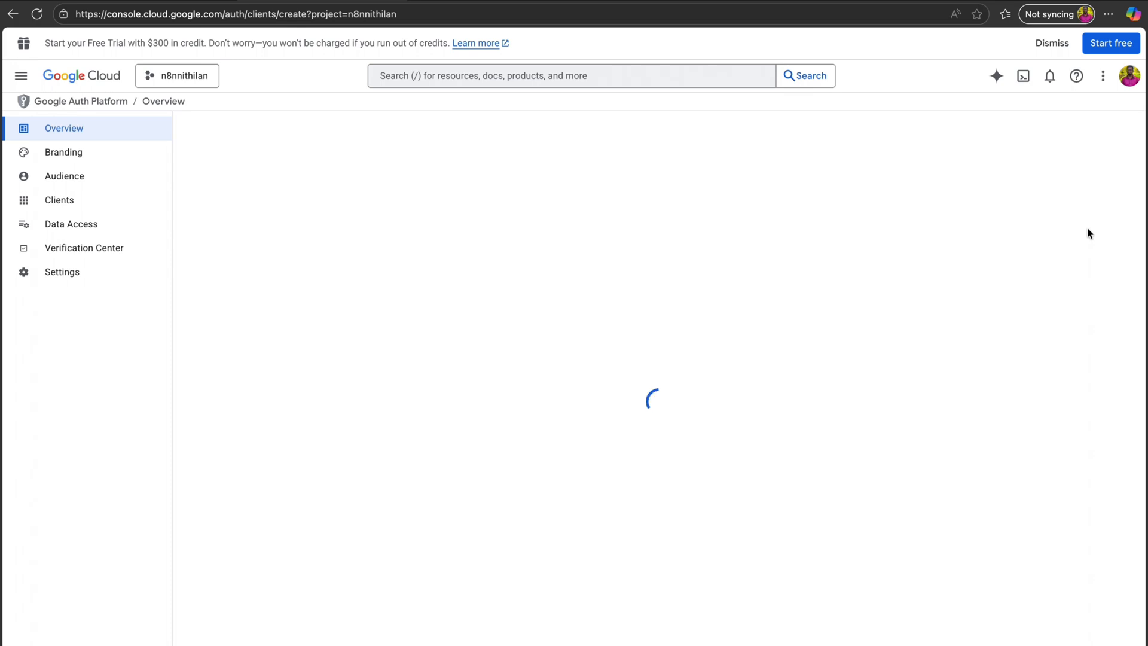
{"action": "left_click", "coordinate": [392, 226]}
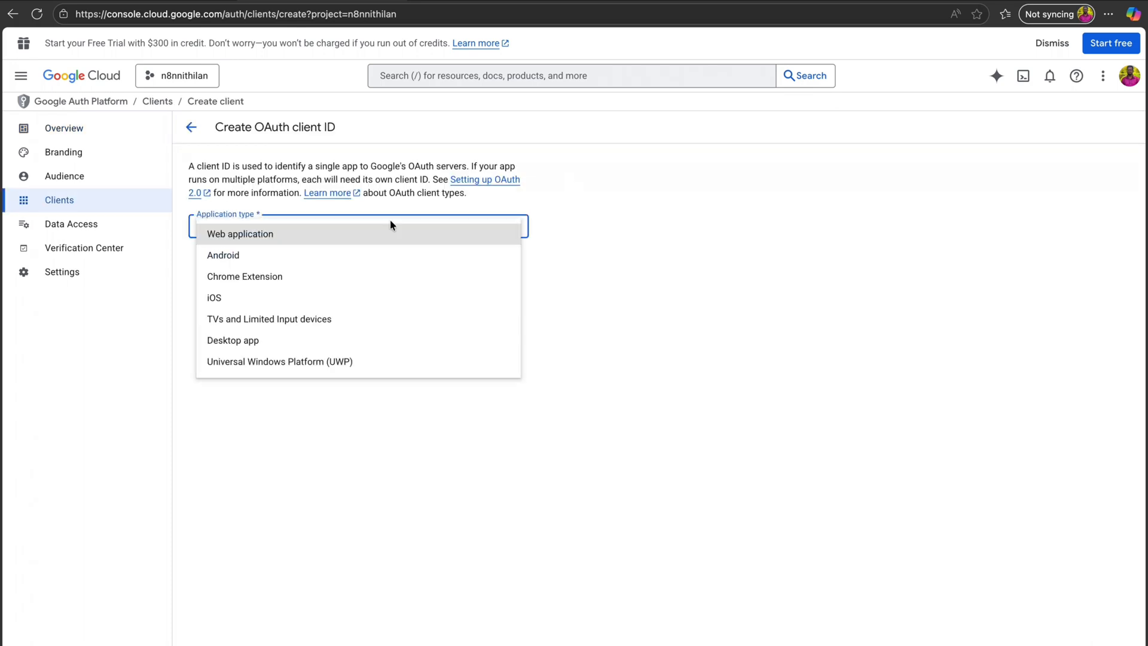
{"action": "left_click", "coordinate": [389, 233]}
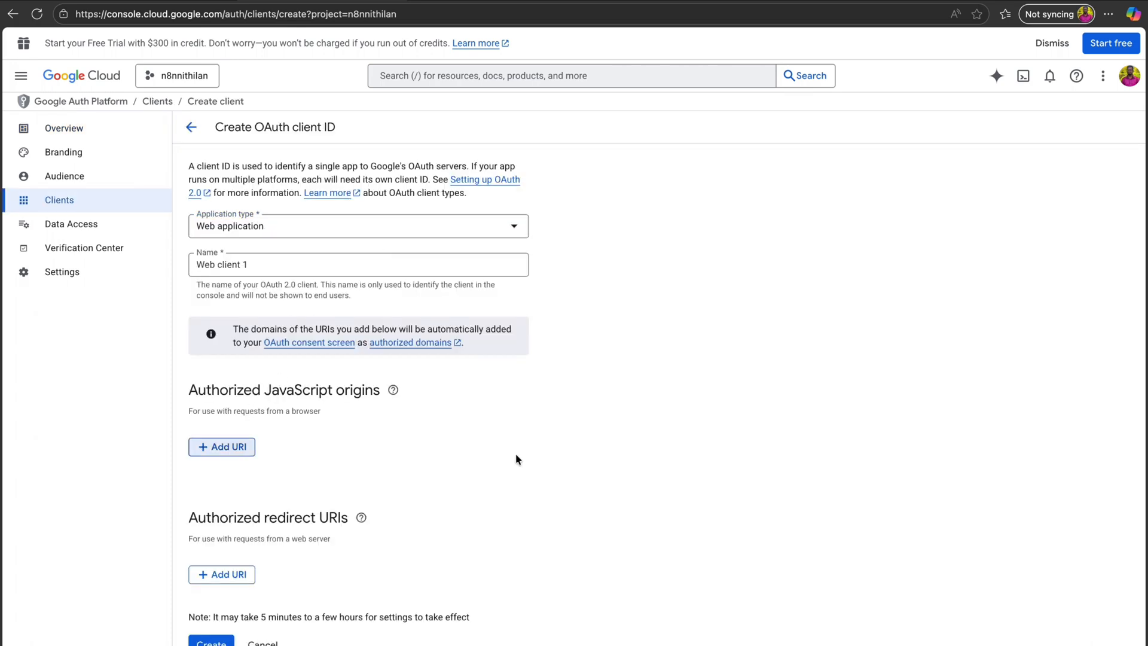
{"action": "left_click", "coordinate": [220, 575]}
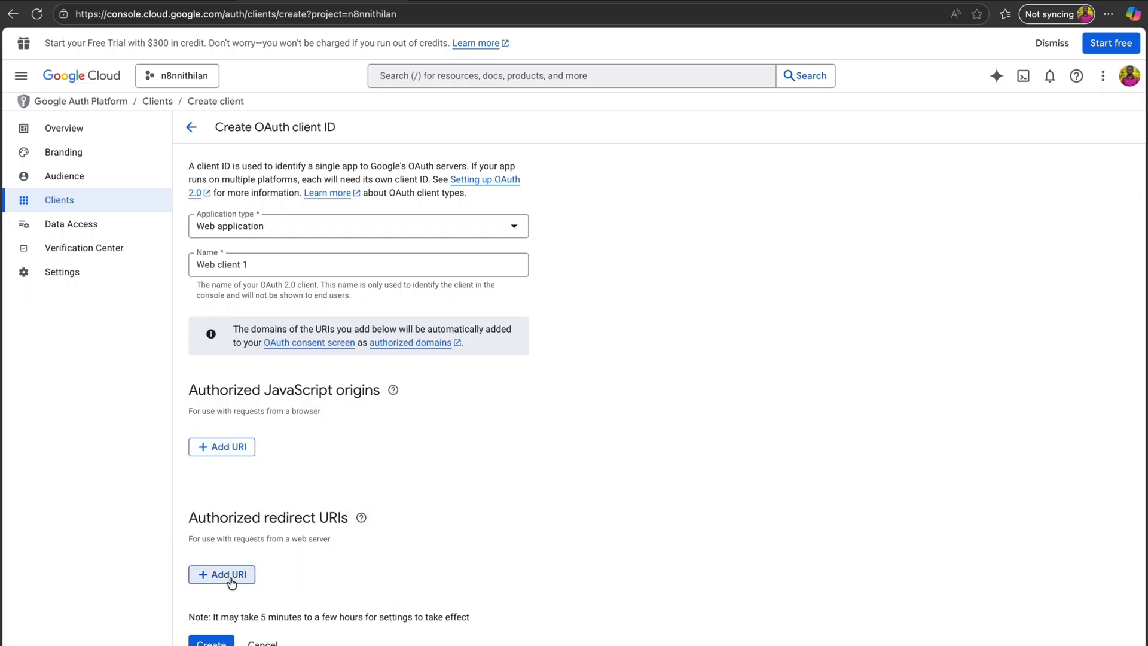
{"action": "key", "text": "super+v"}
{"action": "scroll", "coordinate": [274, 594], "scroll_direction": "down", "scroll_amount": 1}
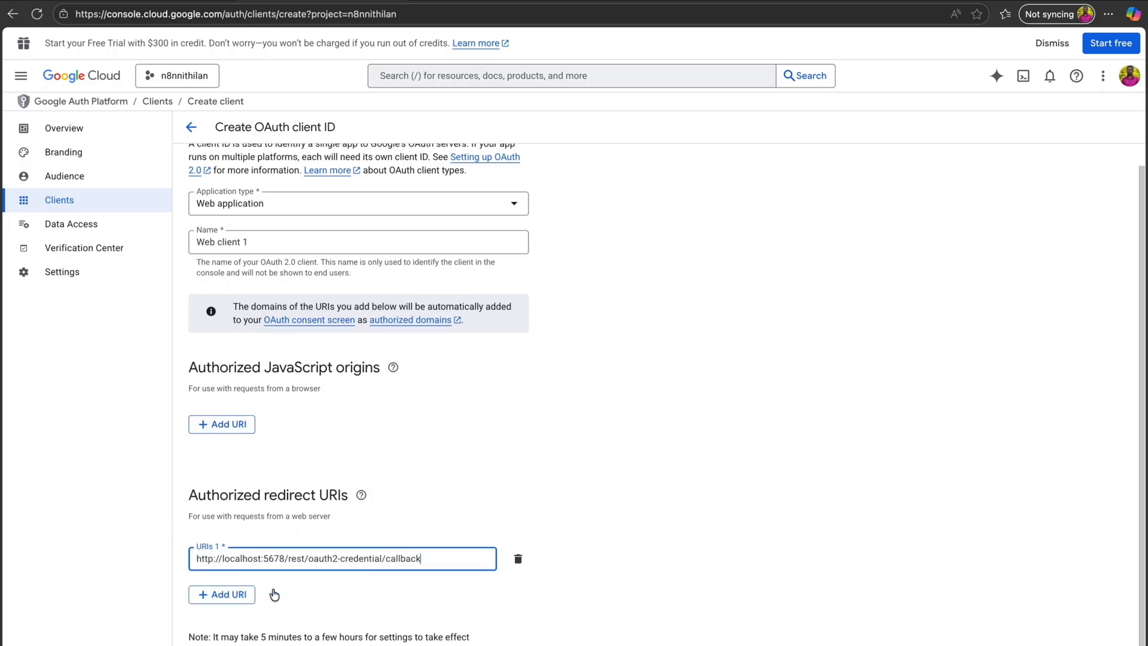
{"action": "left_click", "coordinate": [274, 594]}
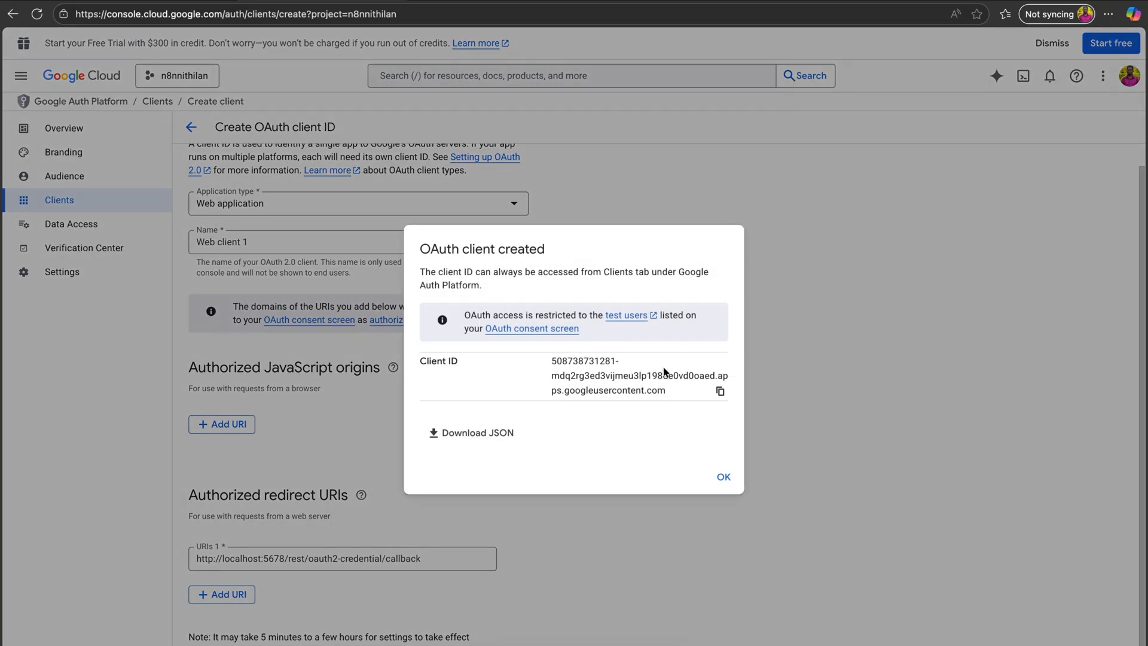
{"action": "left_click", "coordinate": [721, 392]}
- Paste the client ID into n8n, then copy Web client 1's secret into Client Secret
{"action": "left_click", "coordinate": [172, 1]}
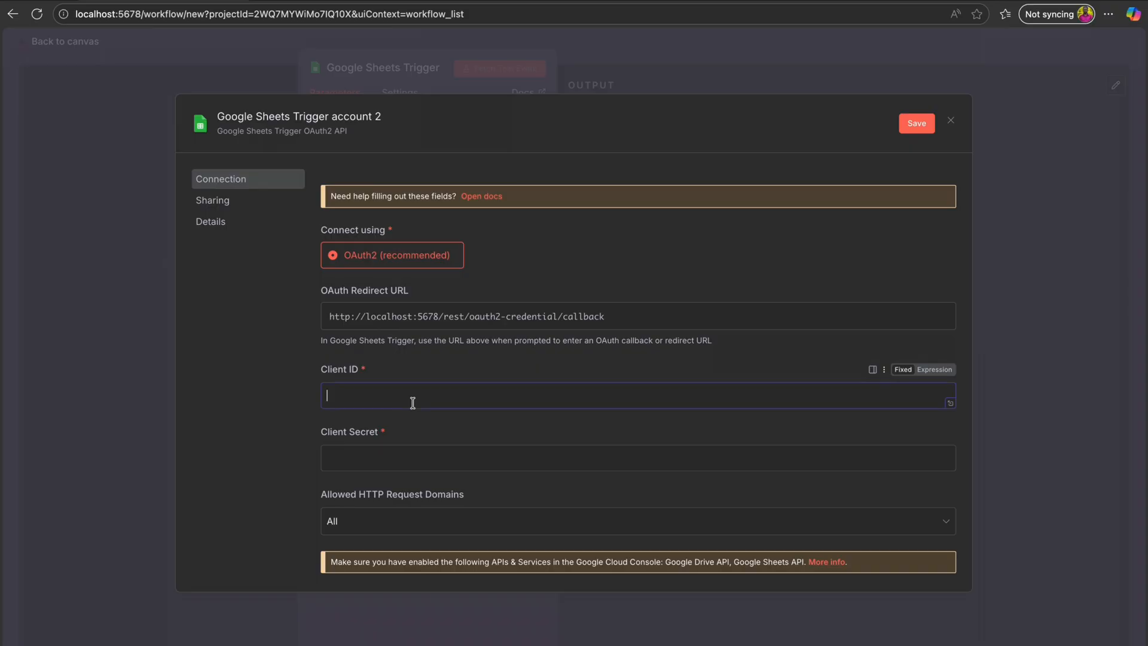
{"action": "key", "text": "super+v"}
{"action": "left_click", "coordinate": [359, 1]}
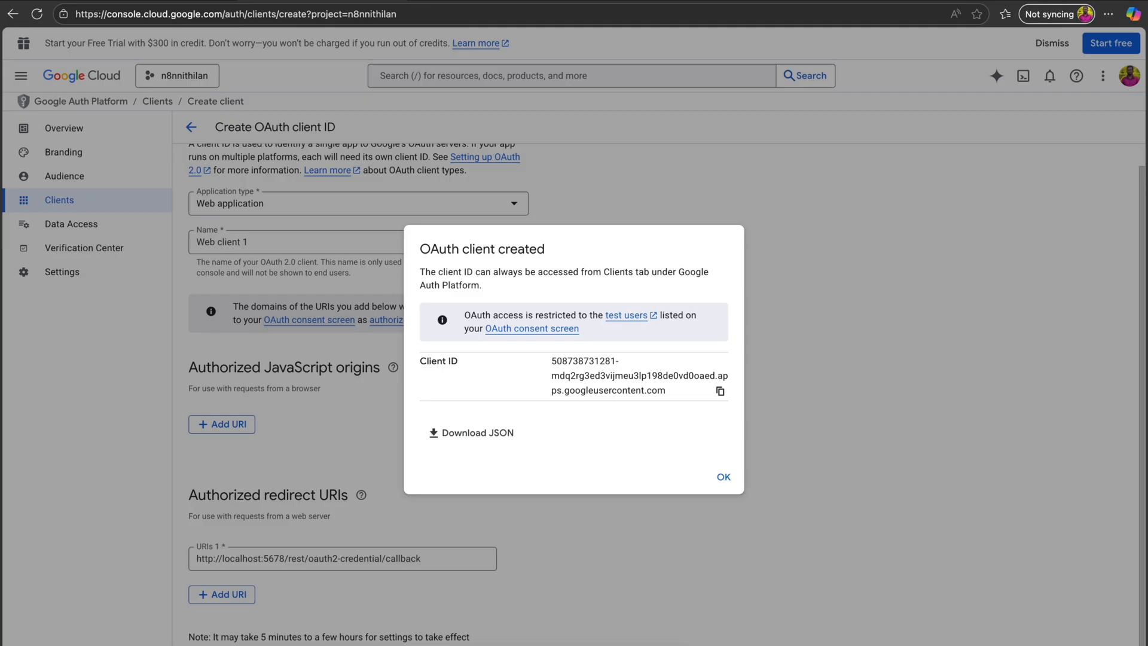
{"action": "left_click", "coordinate": [722, 476]}
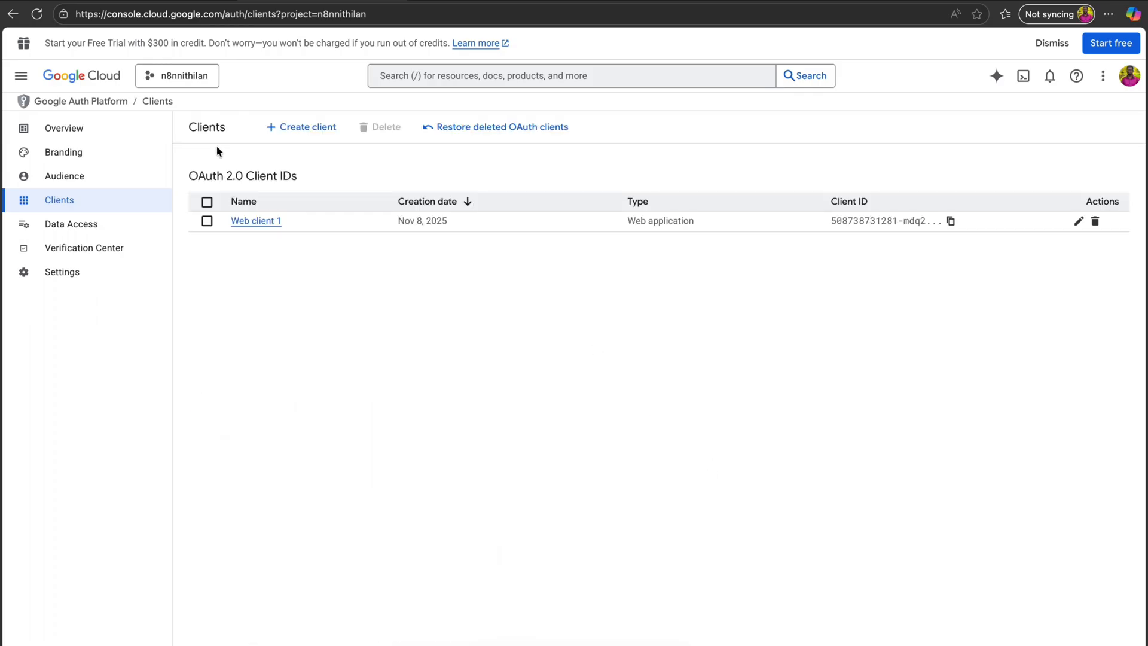
{"action": "left_click", "coordinate": [1080, 221]}
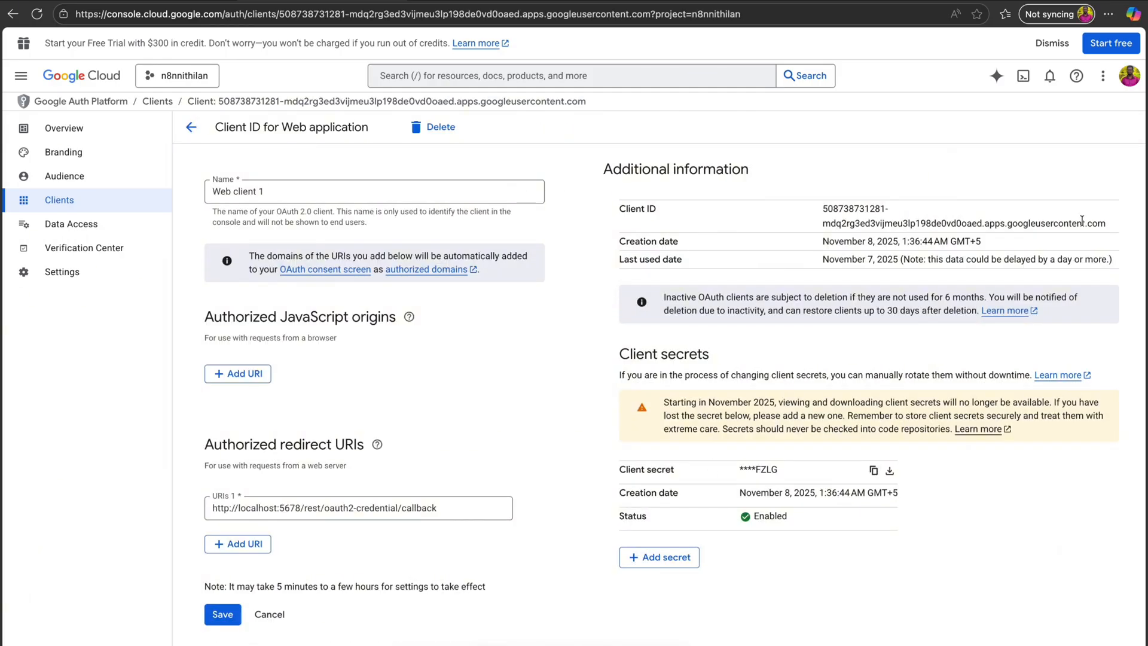
{"action": "left_click", "coordinate": [874, 471]}
{"action": "key", "text": "ctrl+Tab"}
{"action": "left_click", "coordinate": [459, 458]}
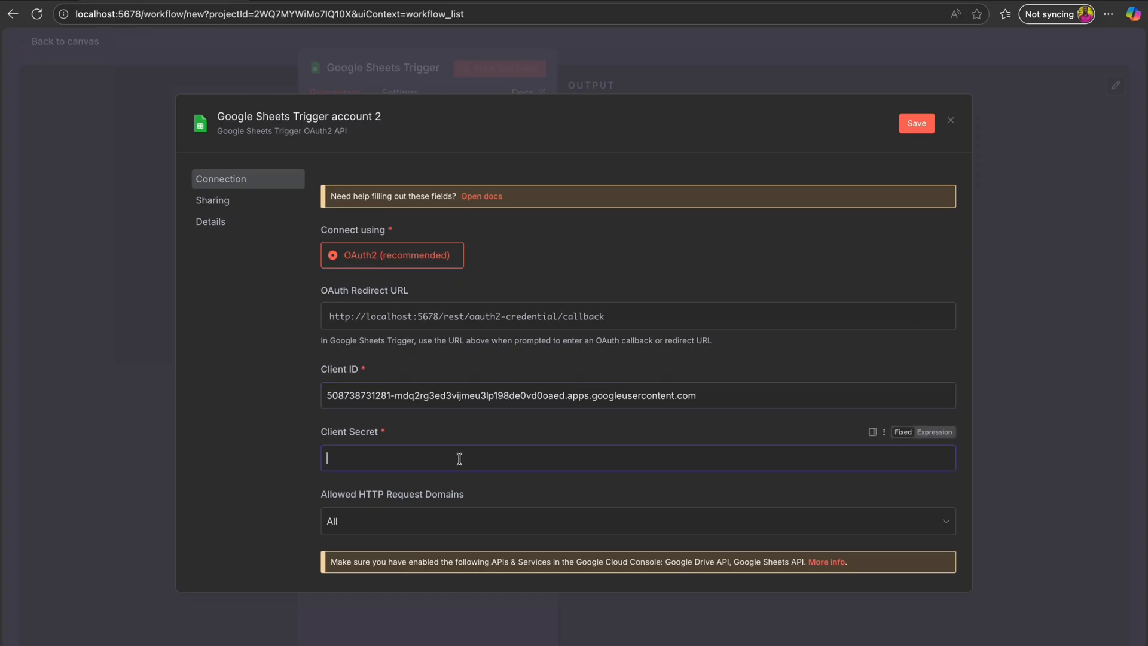
{"action": "key", "text": "ctrl+v"}
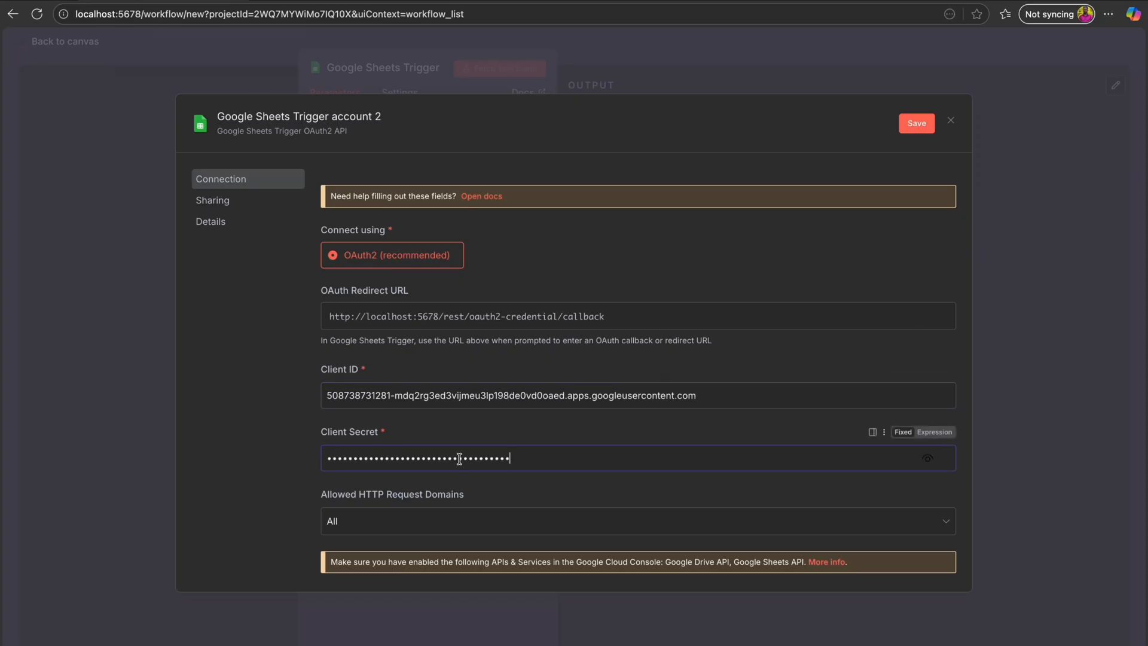
- Save the credential, sign in with Google, and return to the workflow canvas
{"action": "left_click", "coordinate": [917, 123]}
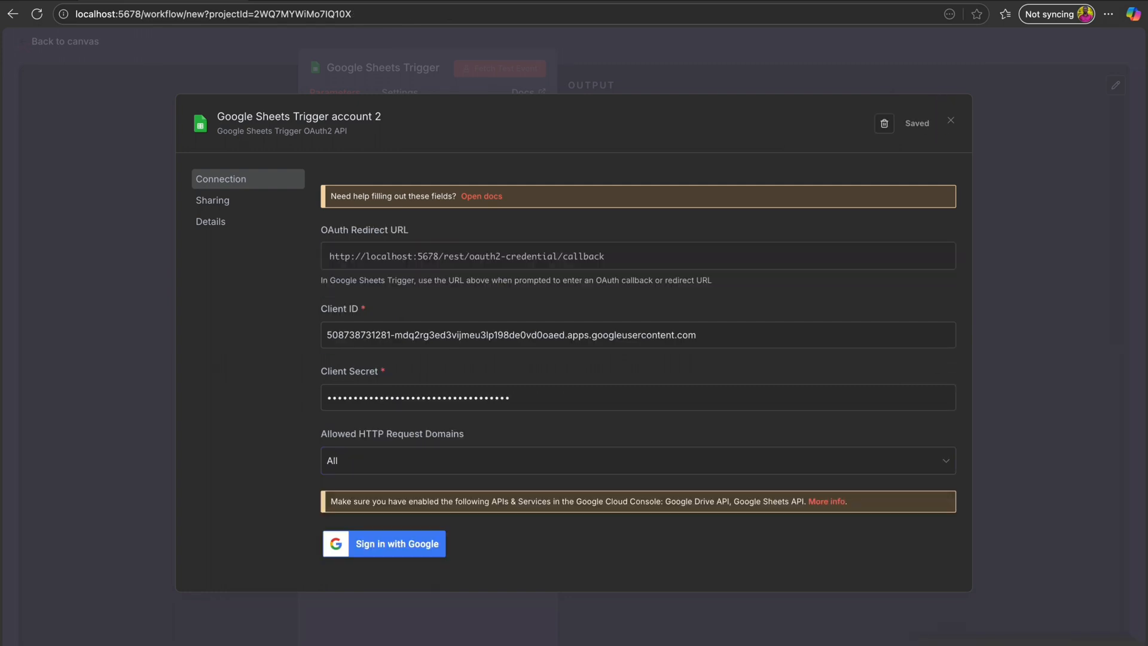
{"action": "left_click", "coordinate": [399, 545]}
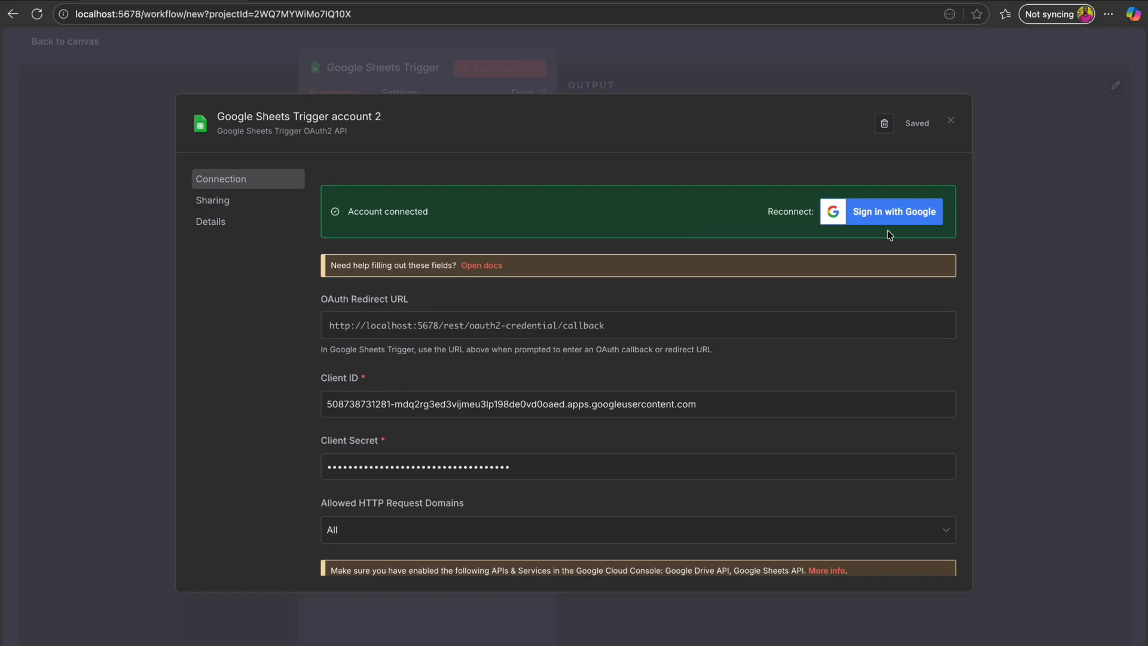
{"action": "left_click", "coordinate": [952, 121]}
{"action": "left_click", "coordinate": [44, 45]}
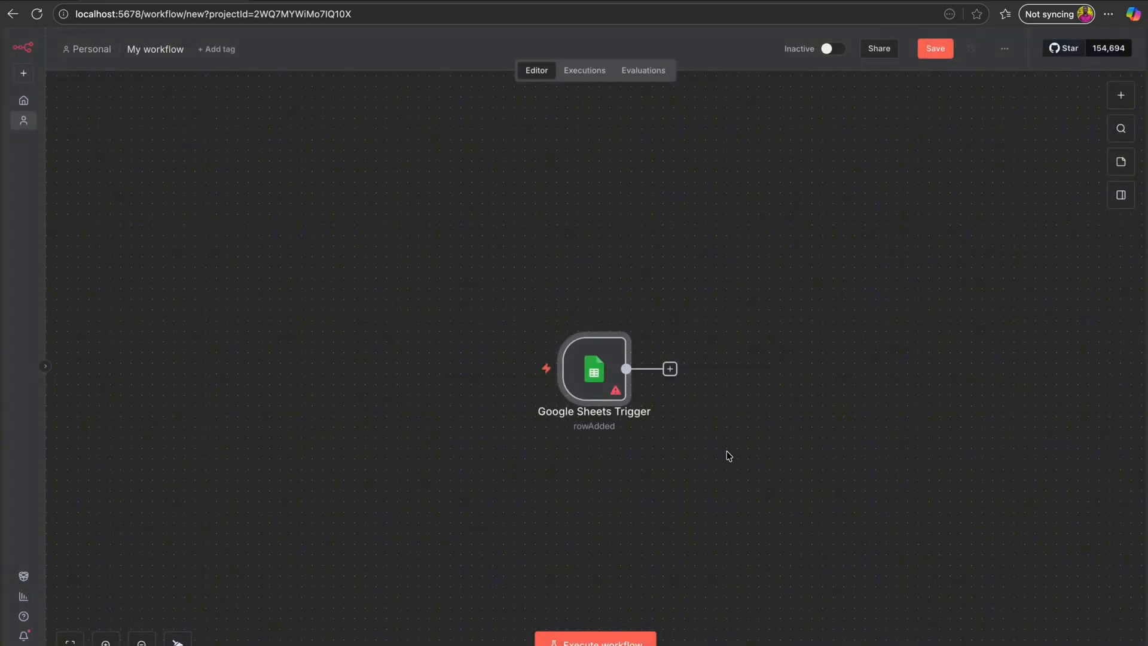
- Add a Gmail 'Get a message' node after the trigger and start a new Gmail credential
{"action": "left_click", "coordinate": [670, 370]}
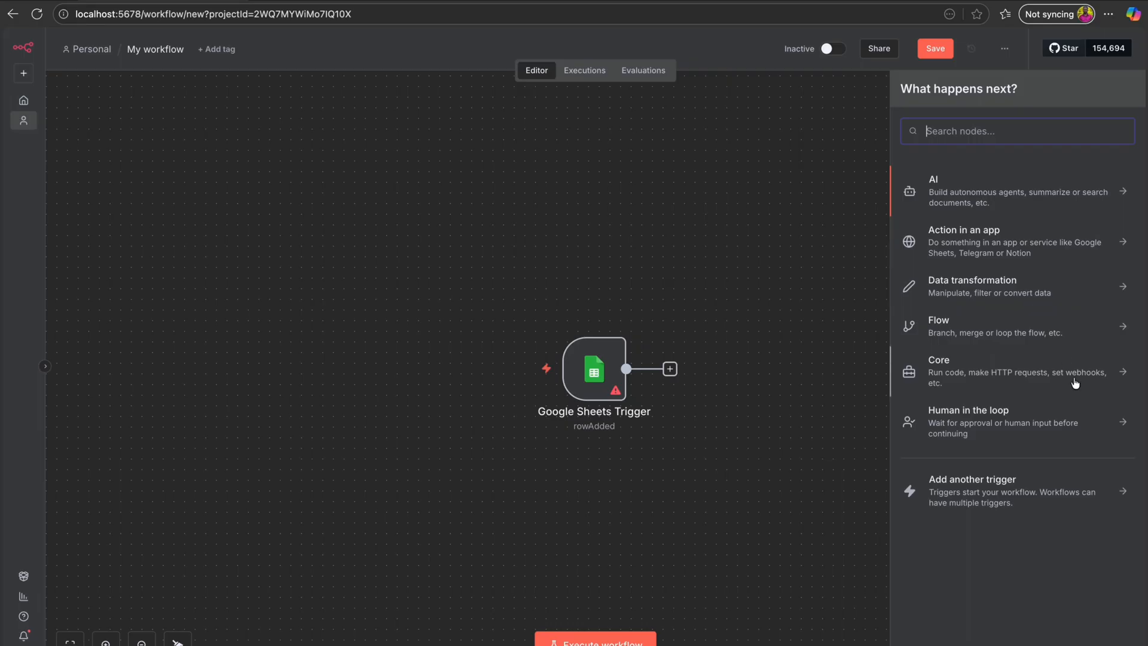
{"action": "type", "text": "gma"}
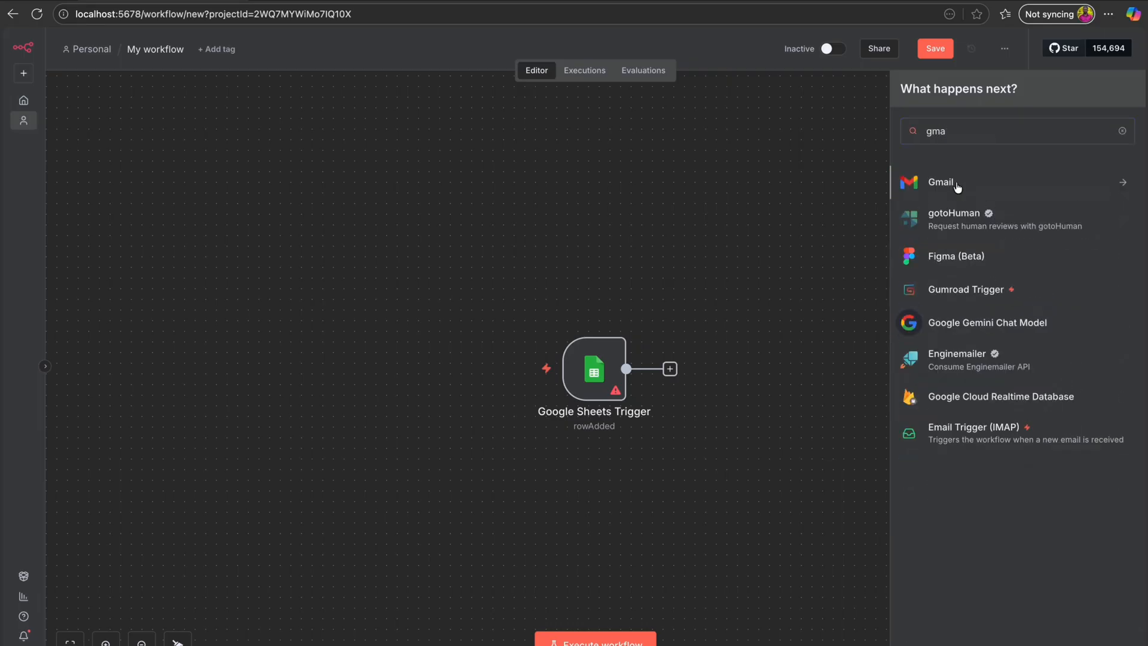
{"action": "left_click", "coordinate": [957, 186]}
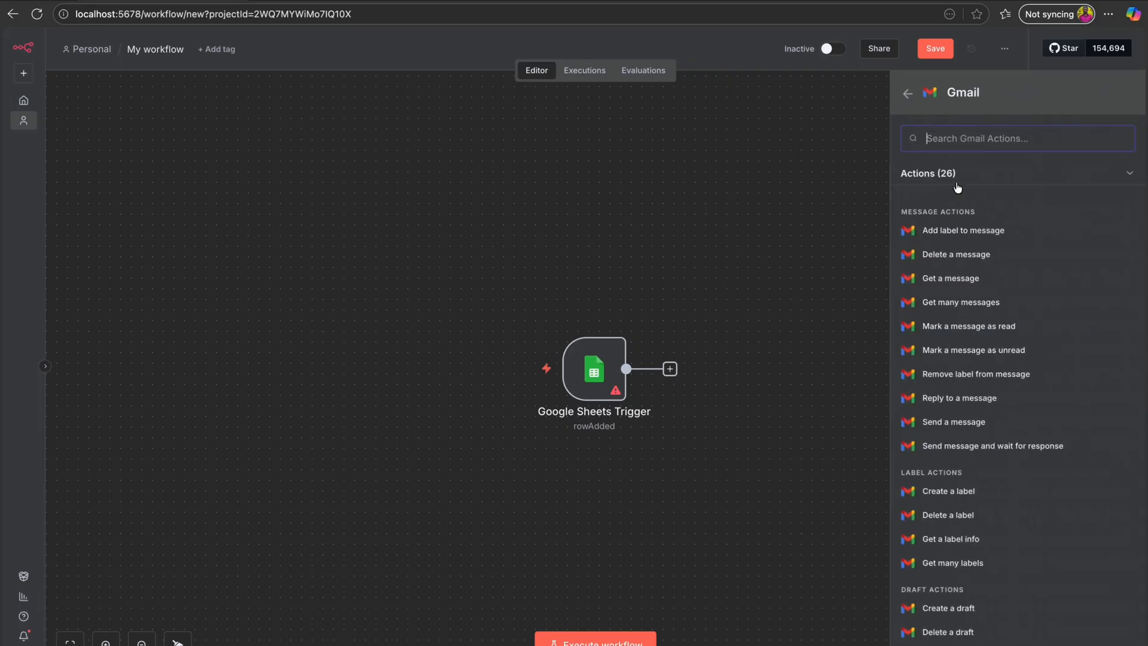
{"action": "left_click", "coordinate": [984, 282]}
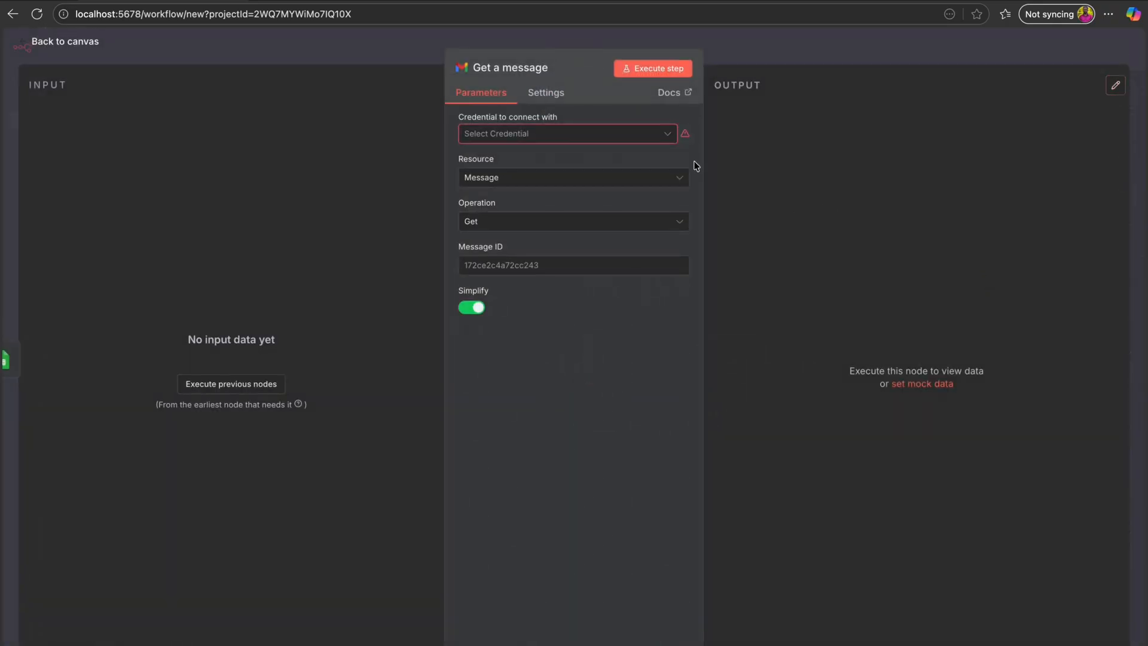
{"action": "left_click", "coordinate": [670, 137]}
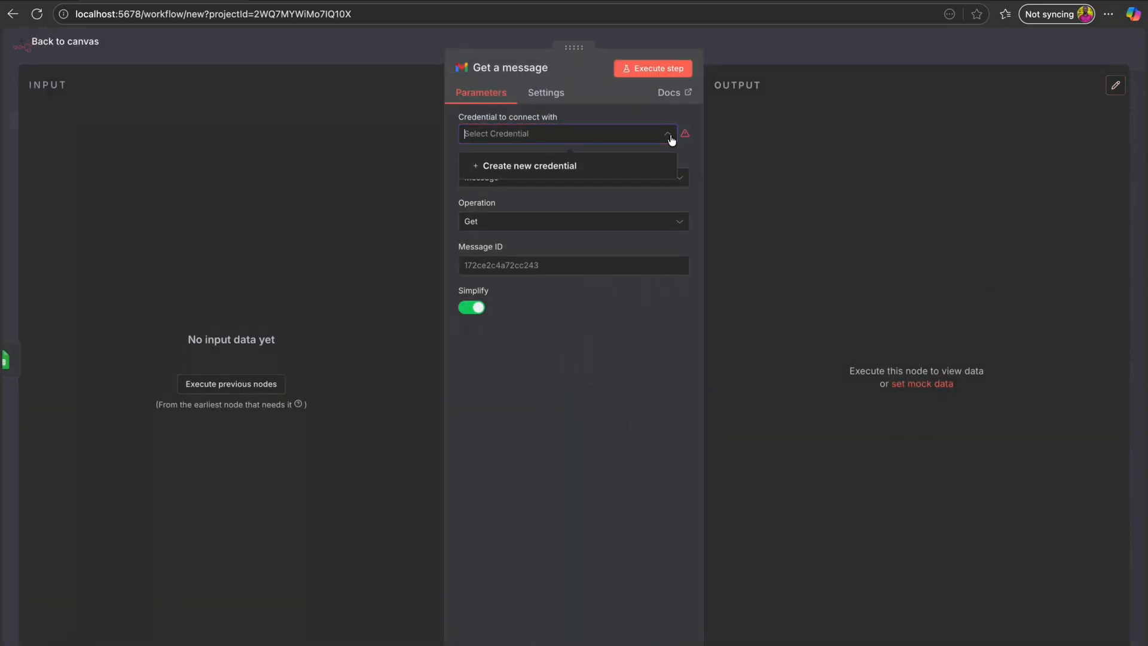
{"action": "left_click", "coordinate": [586, 167]}
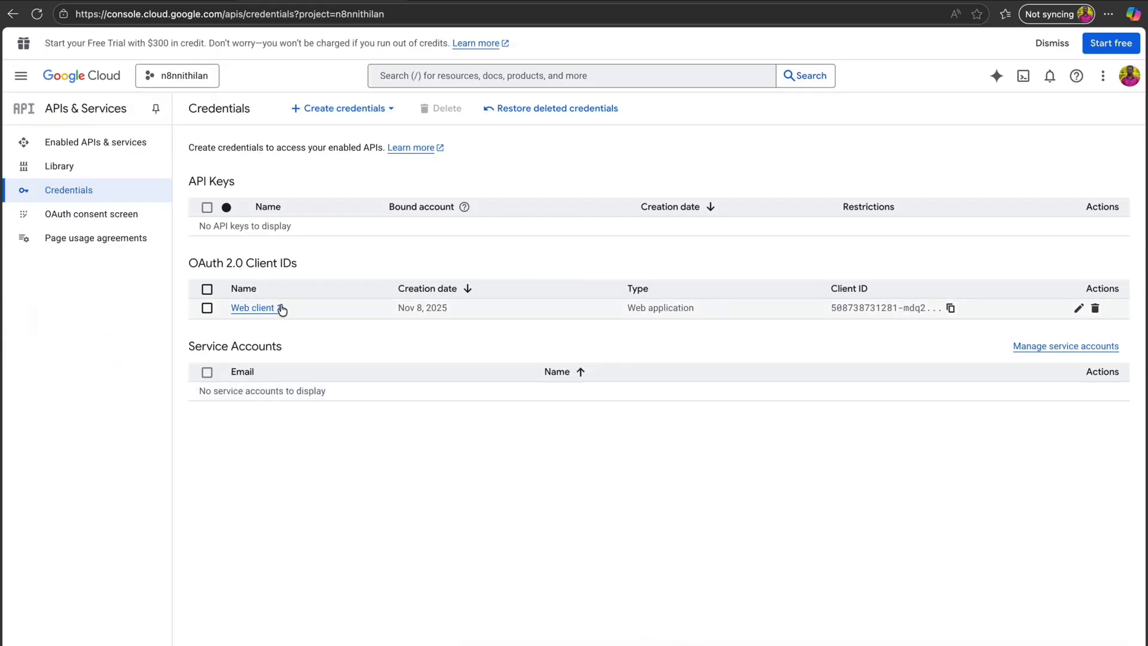
- Open Web client 1's details, then sign in with Google past the unverified-app warning
{"action": "left_click", "coordinate": [278, 308]}
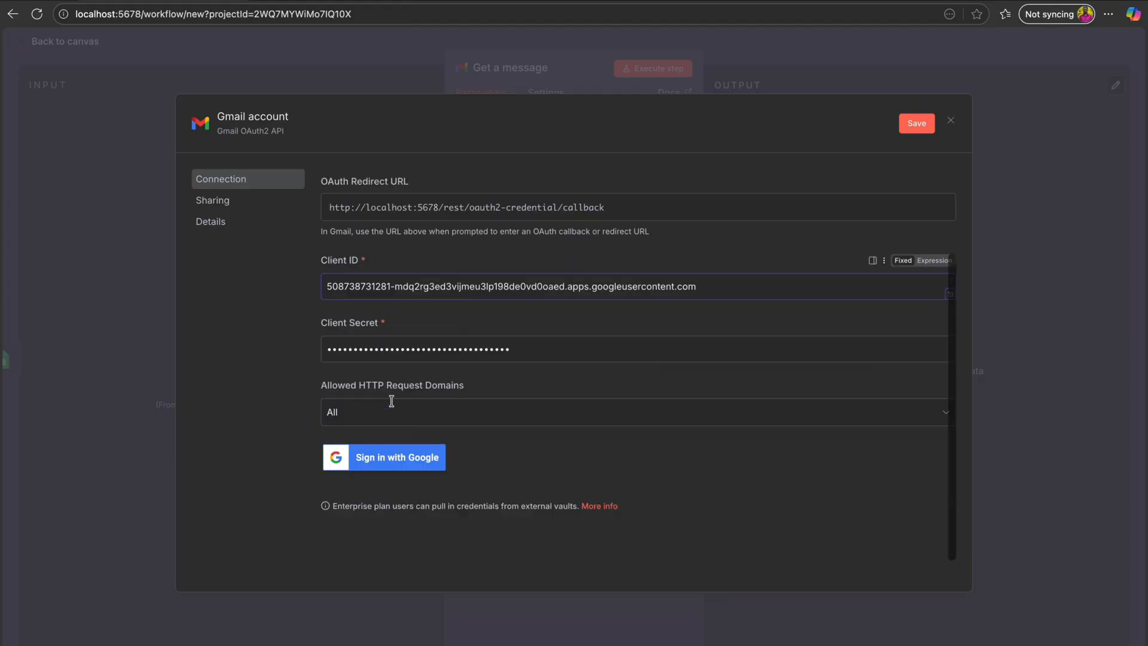
{"action": "left_click", "coordinate": [400, 454]}
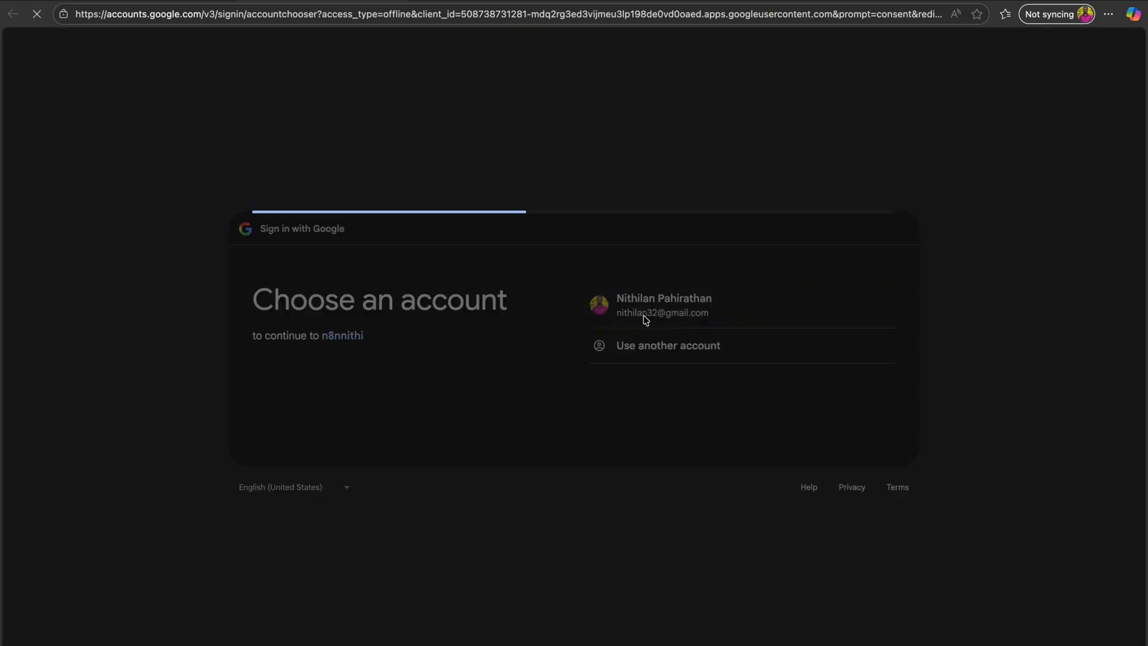
{"action": "left_click", "coordinate": [644, 315]}
{"action": "left_click", "coordinate": [752, 428]}
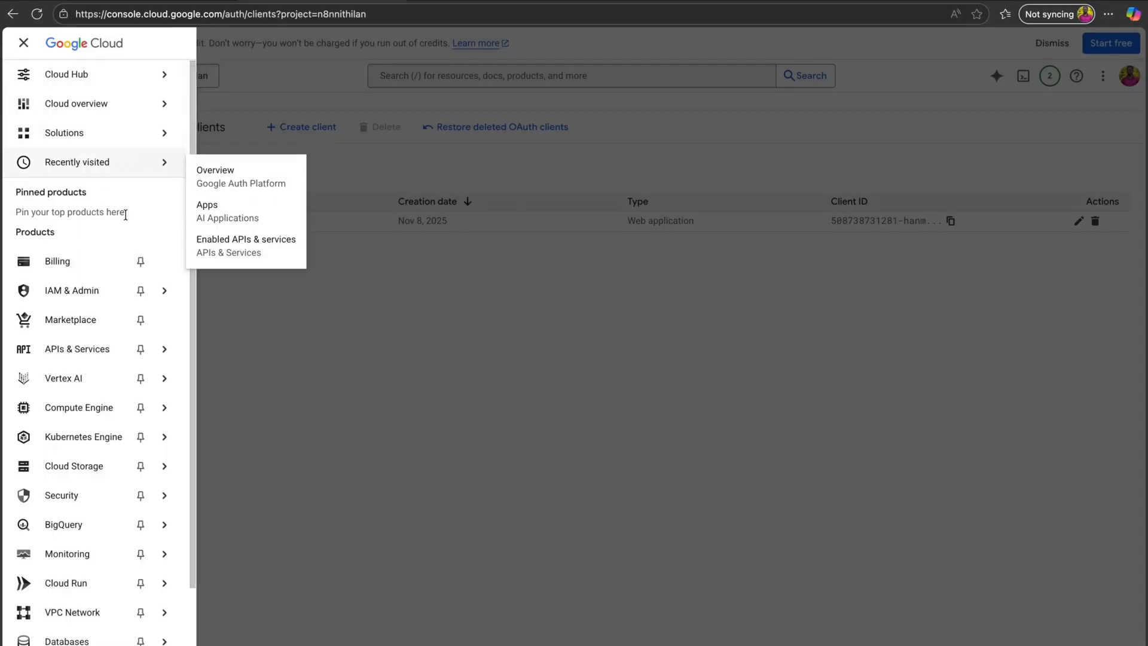
- Browse the API Library to the Gmail API and open its management details
{"action": "mouse_move", "coordinate": [80, 358]}
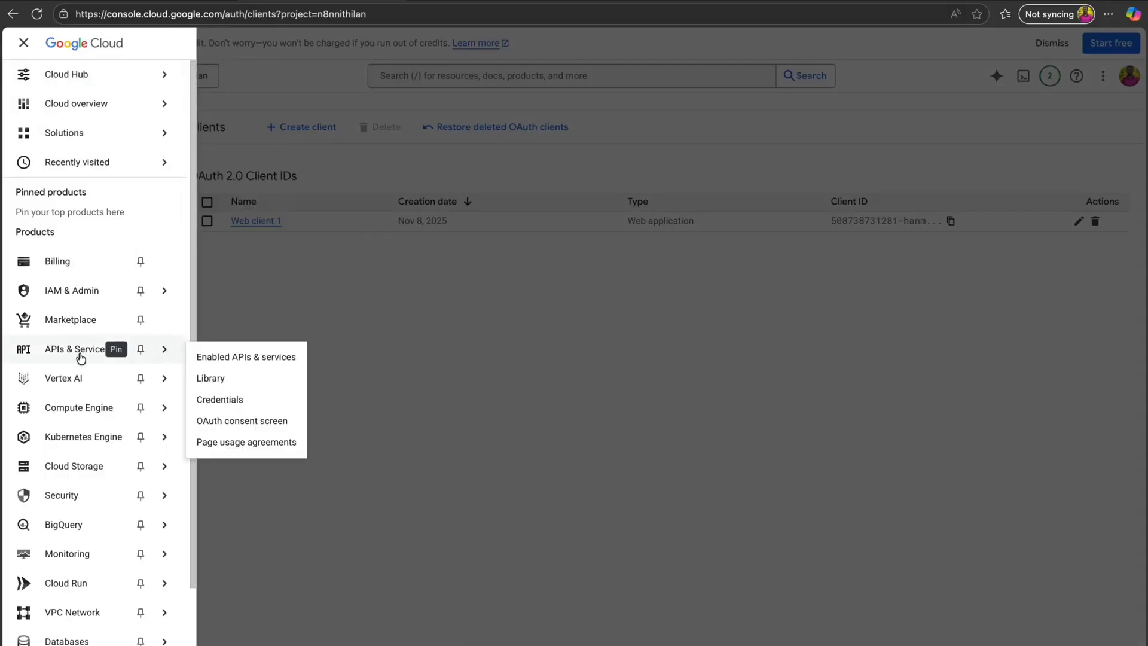
{"action": "left_click", "coordinate": [249, 358]}
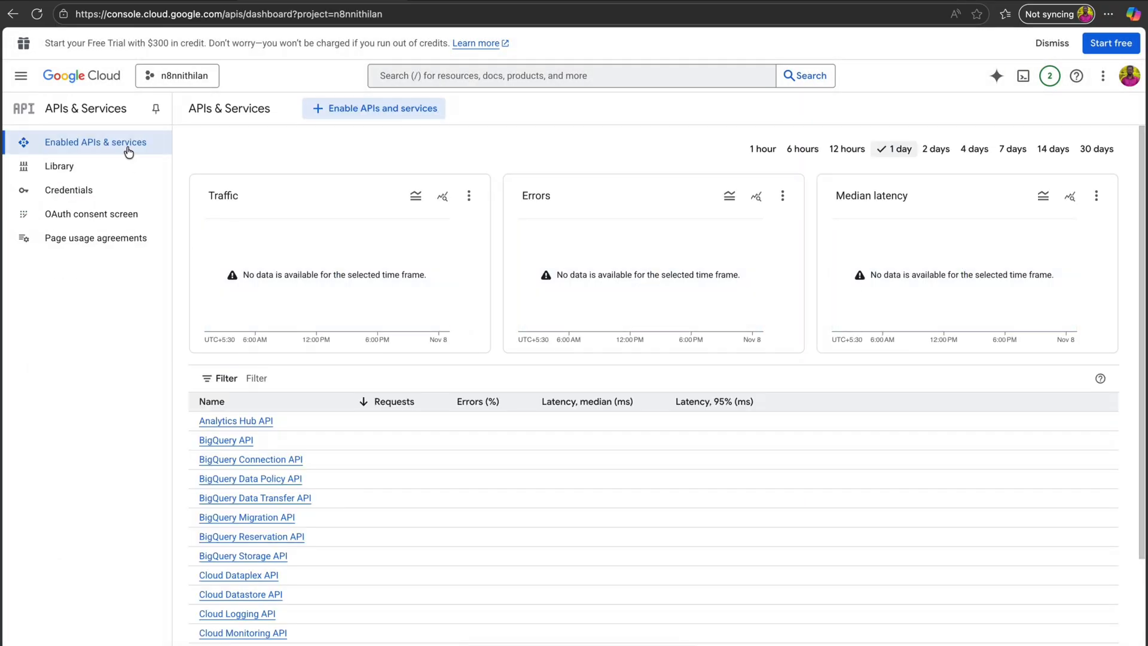
{"action": "left_click", "coordinate": [105, 167]}
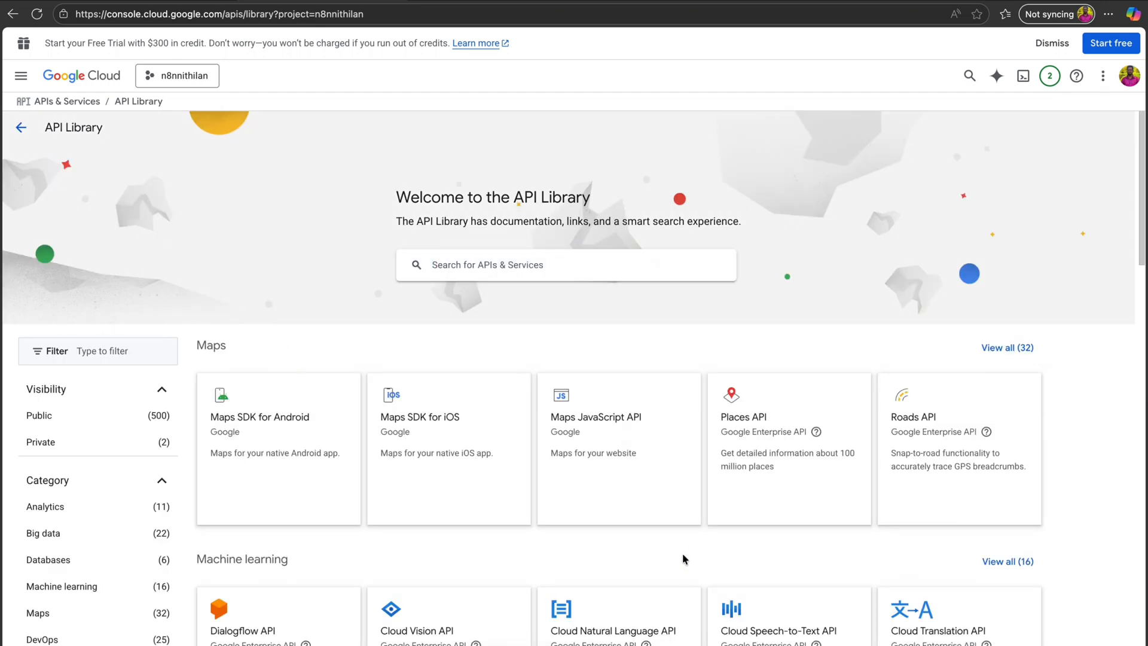
{"action": "scroll", "coordinate": [503, 302], "scroll_direction": "down", "scroll_amount": 8}
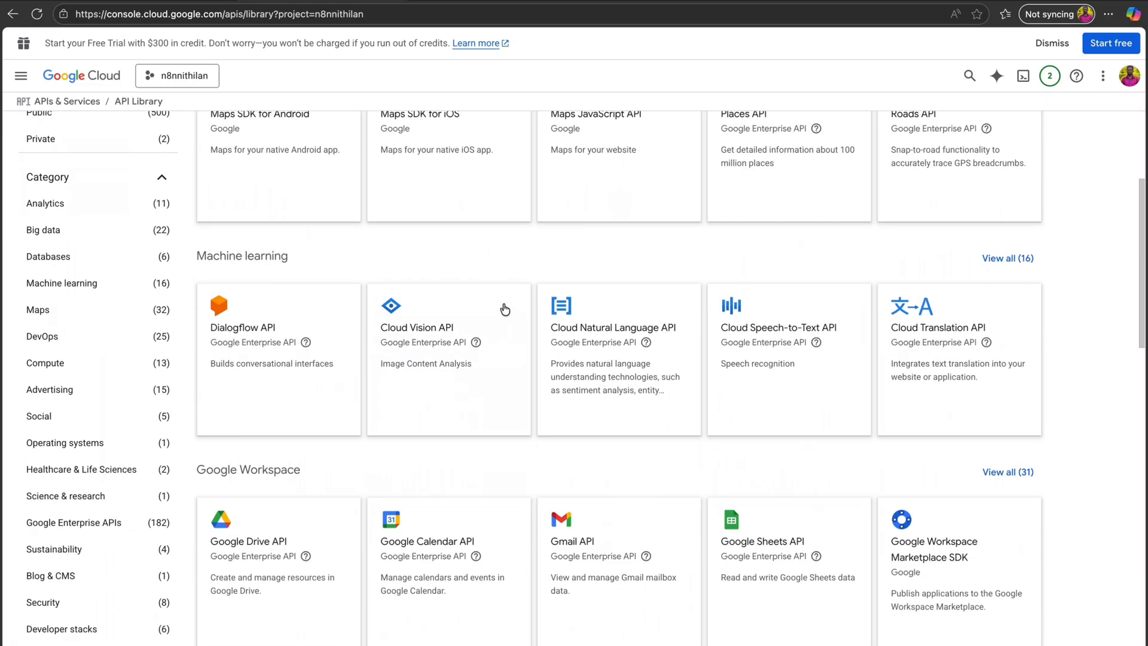
{"action": "scroll", "coordinate": [505, 309], "scroll_direction": "down", "scroll_amount": 1}
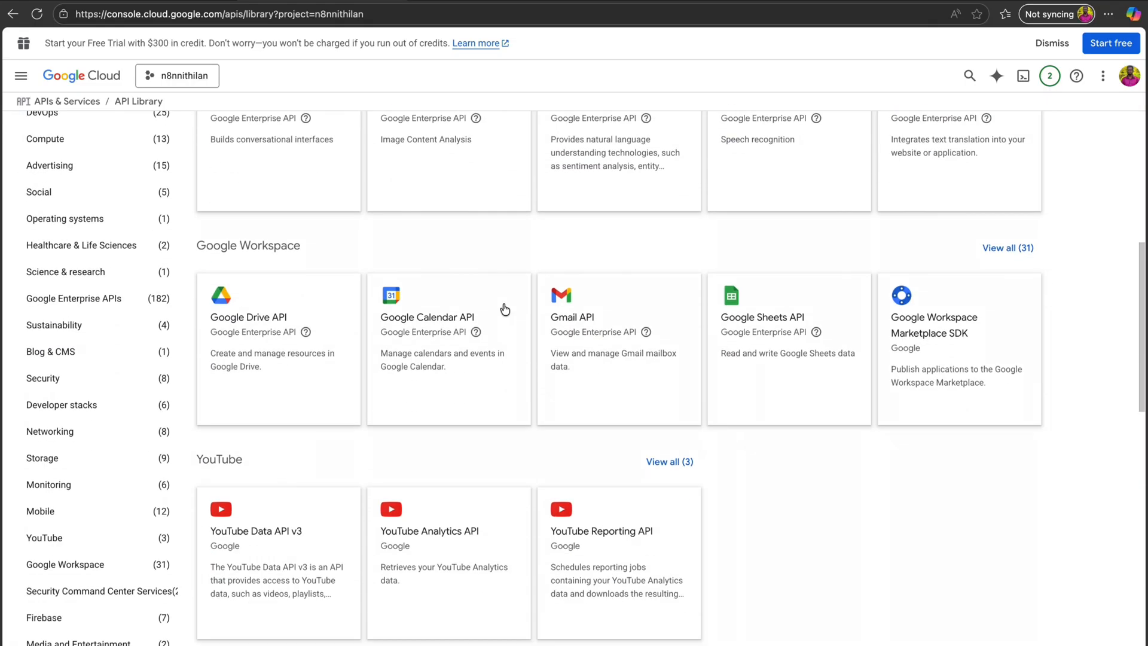
{"action": "left_click", "coordinate": [587, 366]}
{"action": "left_click", "coordinate": [150, 250]}
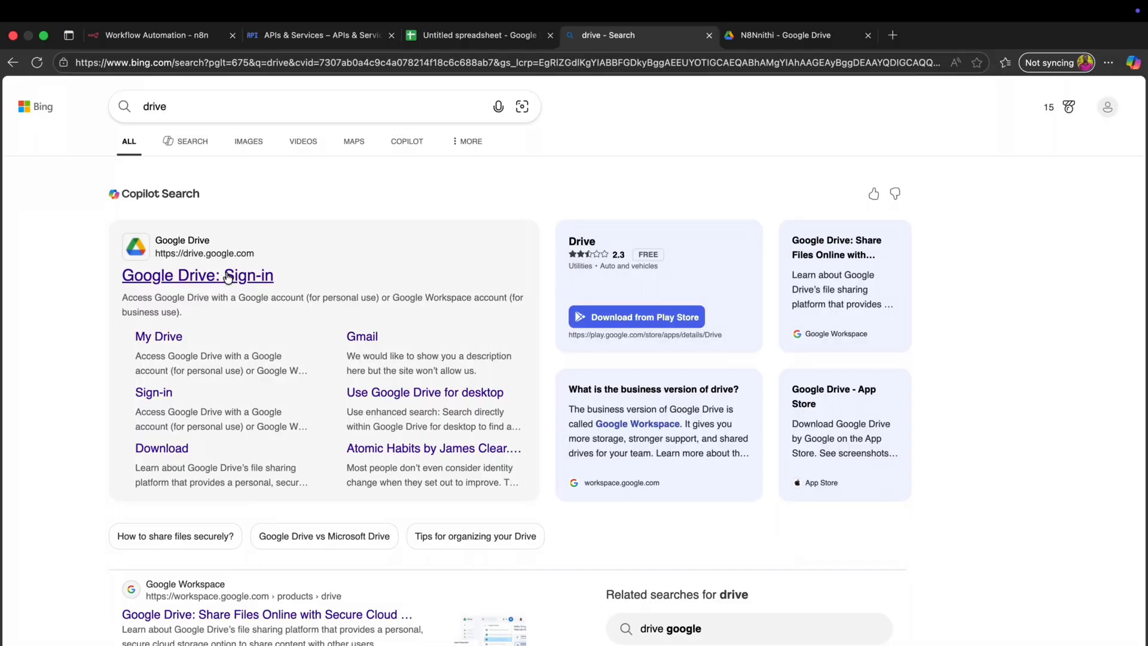
- Enter the headers Name, Email and Message in cells A1:C1 of the untitled spreadsheet
{"action": "left_click", "coordinate": [484, 36]}
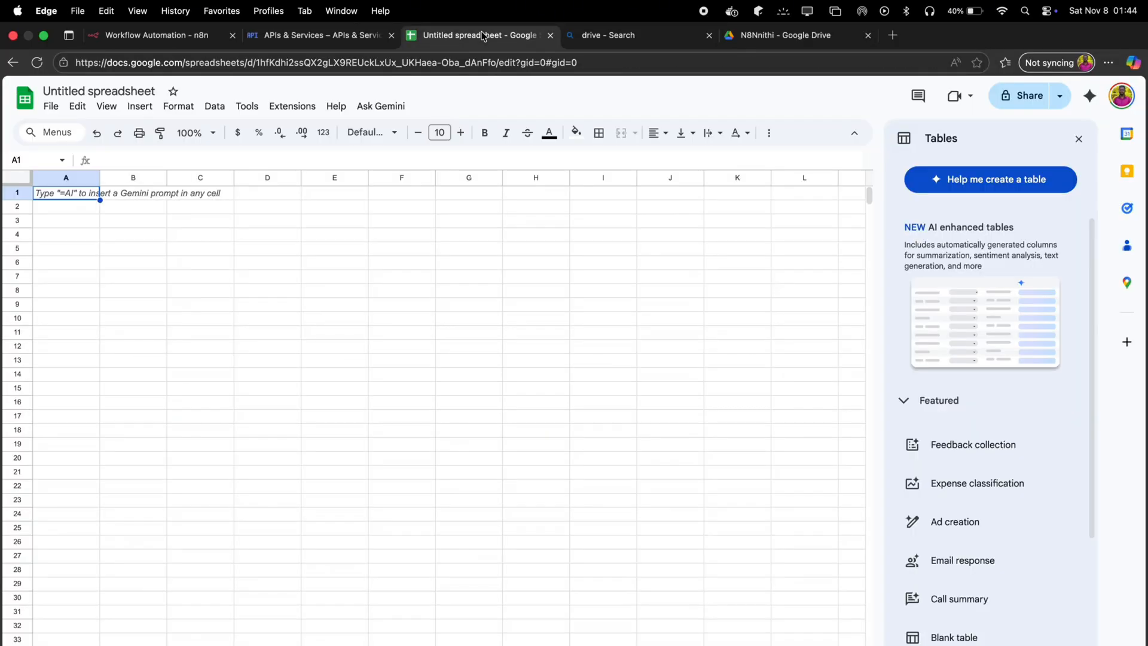
{"action": "double_click", "coordinate": [60, 192]}
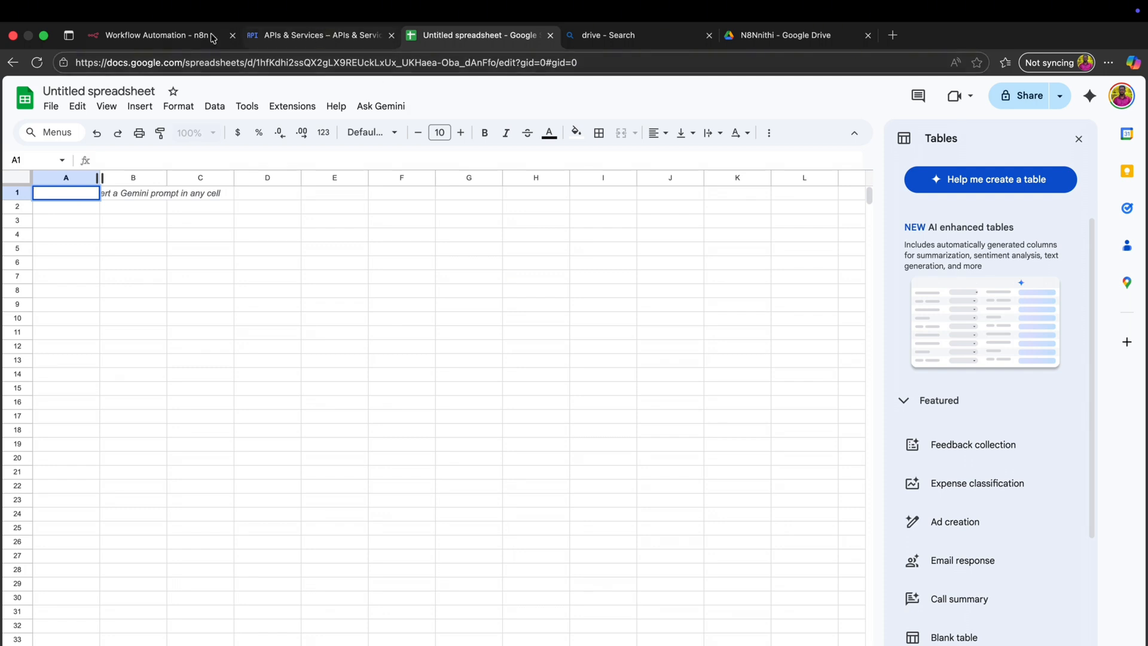
{"action": "type", "text": "Nam"}
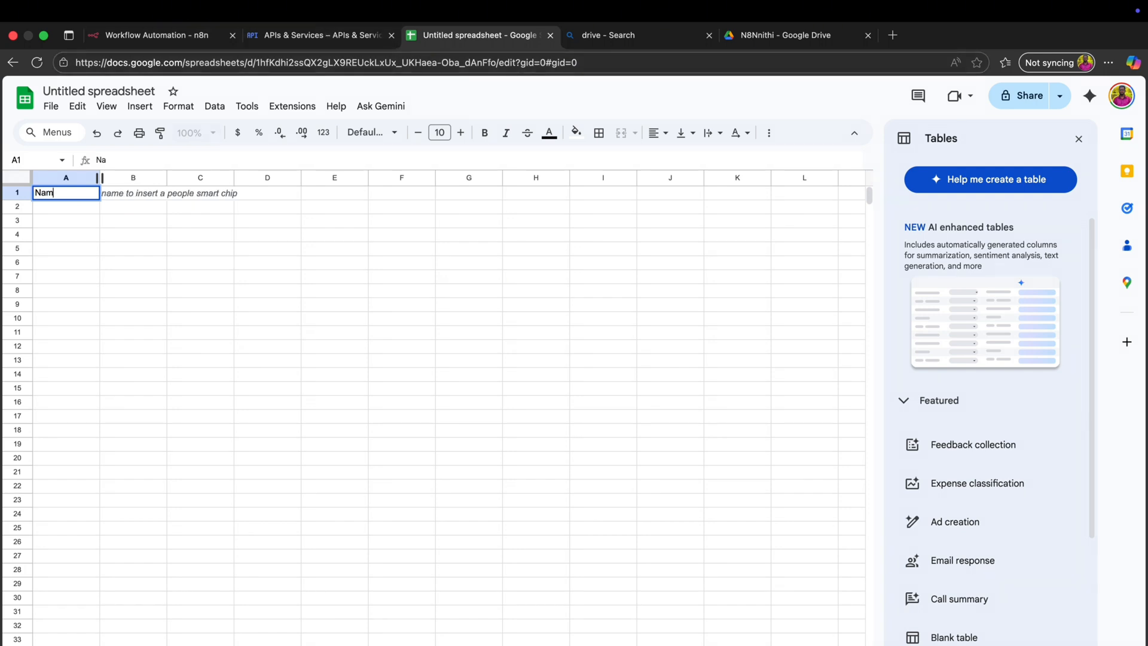
{"action": "type", "text": "e"}
{"action": "double_click", "coordinate": [134, 194]}
{"action": "type", "text": "Email"}
{"action": "double_click", "coordinate": [205, 192]}
{"action": "type", "text": "Message"}
{"action": "left_click", "coordinate": [66, 207]}
- Rename the spreadsheet with a new n8n test title
{"action": "left_click", "coordinate": [99, 92]}
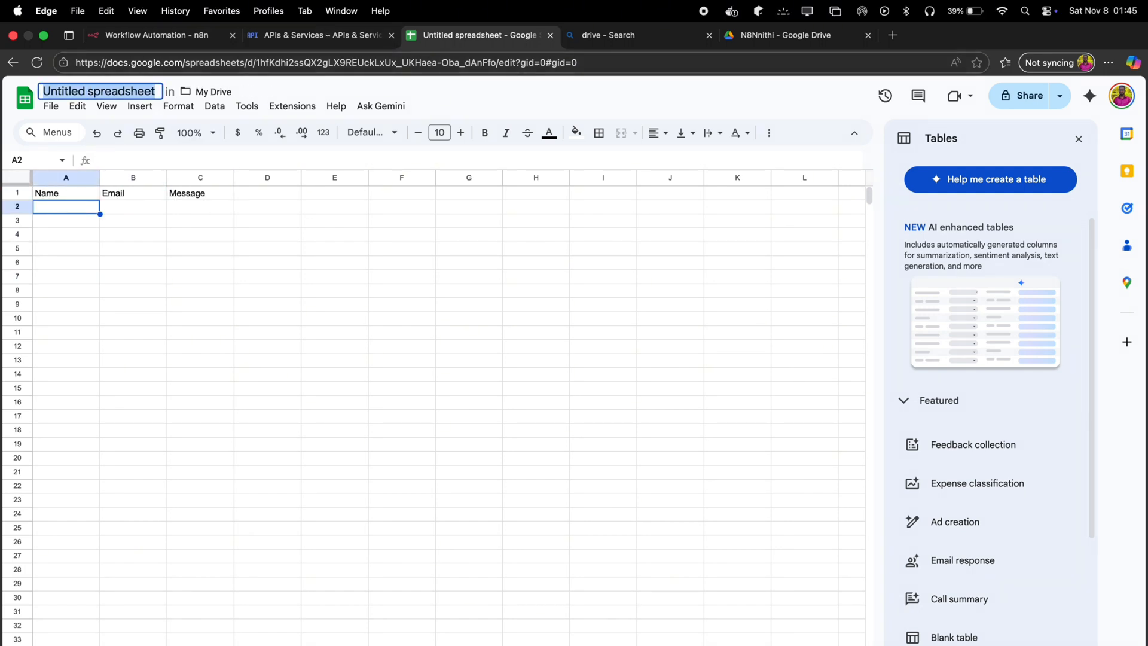
{"action": "type", "text": "Nithi_n8n_TA"}
{"action": "key", "text": "Return"}
- Fill row 2 with a sample contact's name, e-mail address and greeting message
{"action": "type", "text": "Nithi"}
{"action": "double_click", "coordinate": [128, 204]}
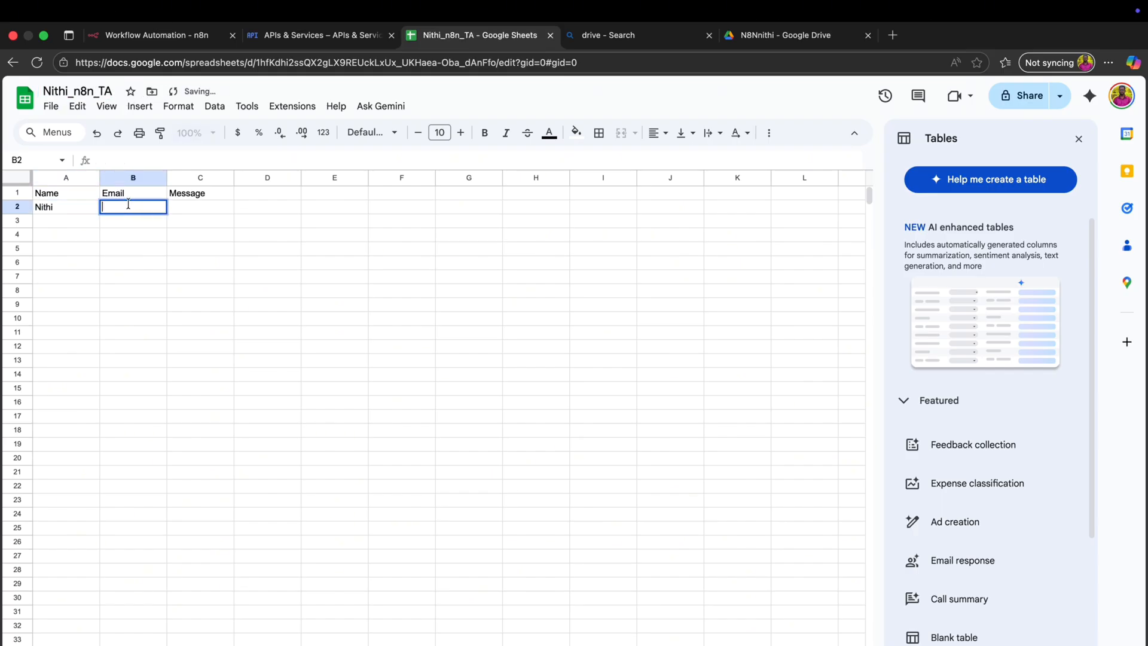
{"action": "key", "text": "Tab"}
{"action": "type", "text": "Hi , I am Nithilan"}
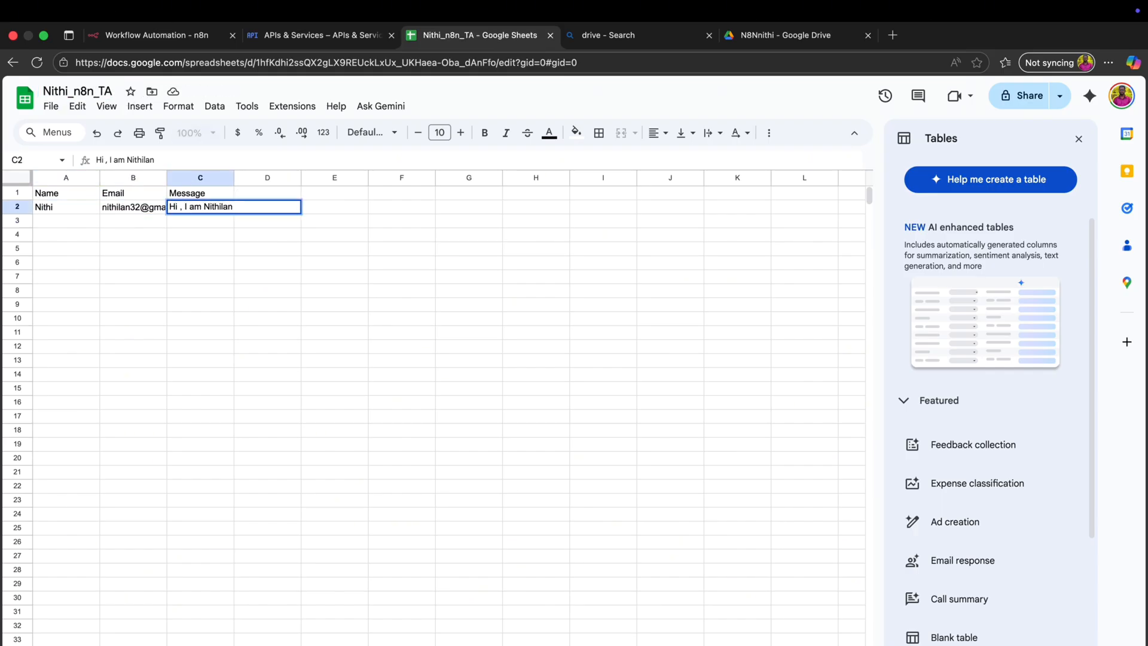
{"action": "type", "text": "."}
- Widen columns B and C to fit their contents, then go back to the n8n workflow
{"action": "left_click", "coordinate": [133, 175]}
{"action": "left_click", "coordinate": [244, 176]}
{"action": "left_click_drag", "start_coordinate": [167, 177], "coordinate": [312, 178]}
{"action": "left_click", "coordinate": [348, 238]}
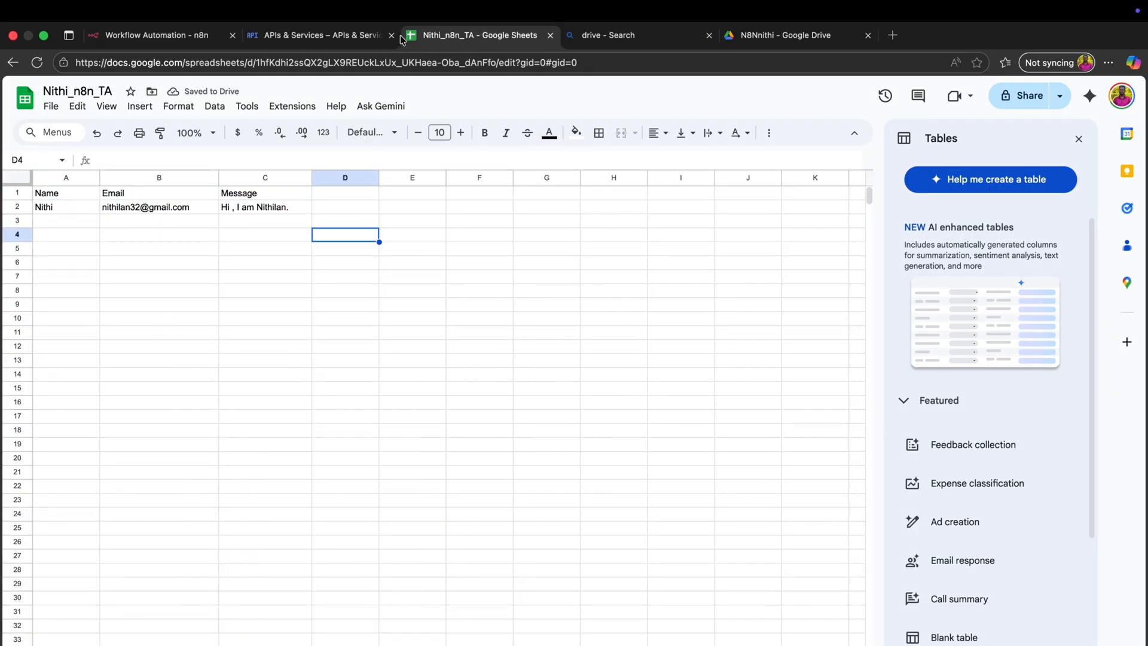
{"action": "left_click", "coordinate": [291, 40]}
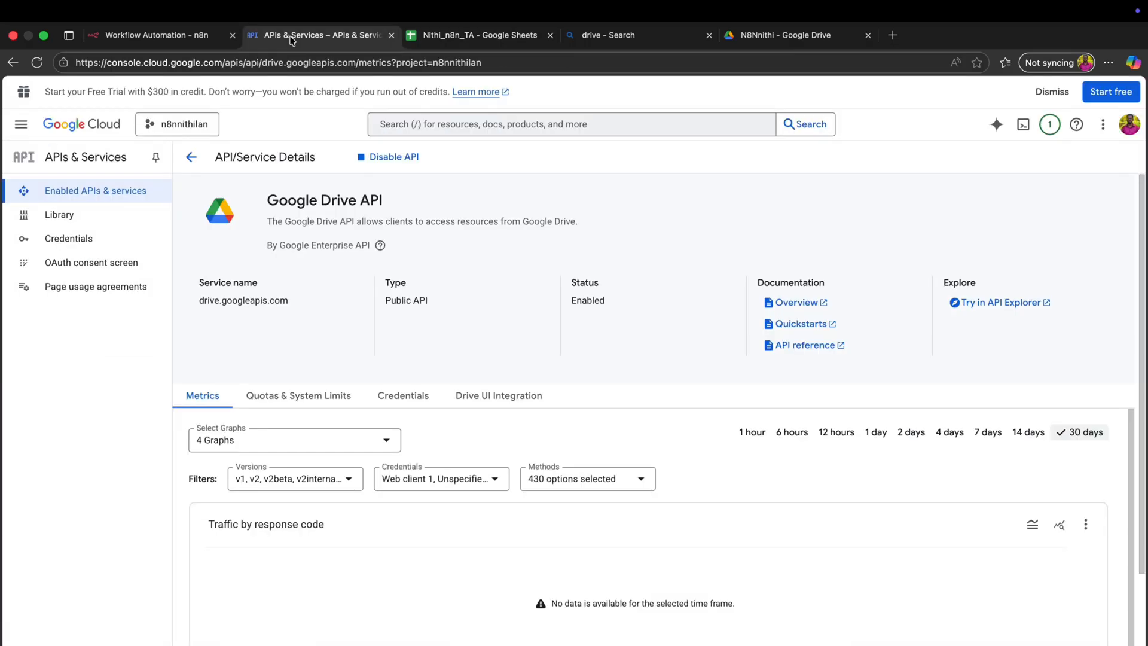
{"action": "left_click", "coordinate": [175, 40]}
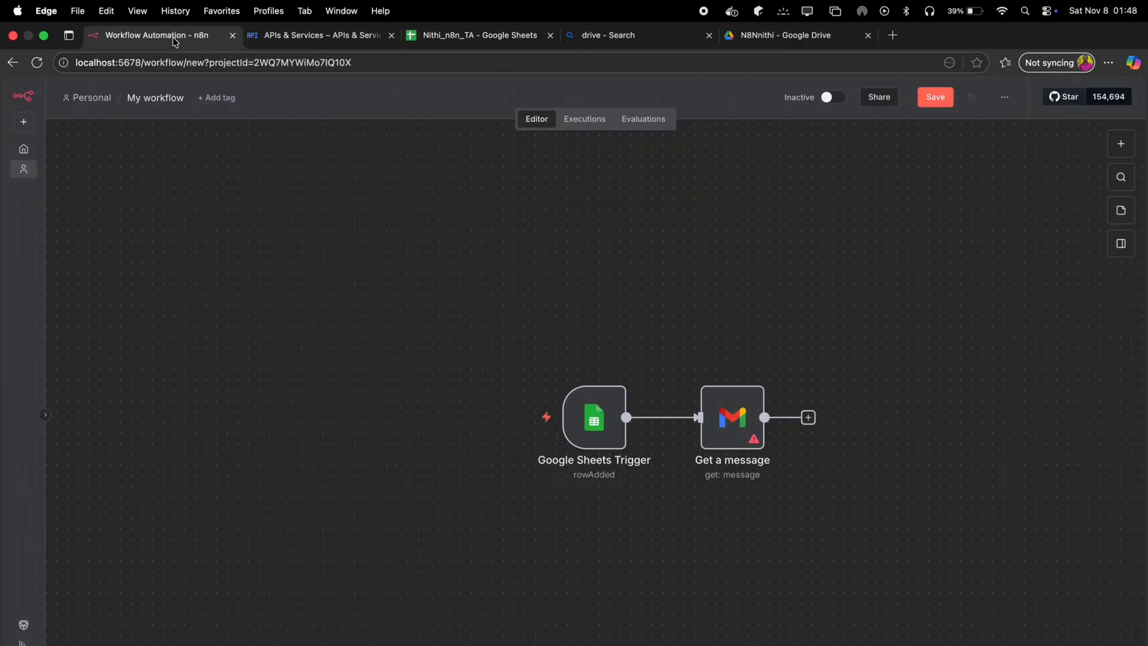
- Set the Gmail node's Resource to Message and its Operation to Send
{"action": "double_click", "coordinate": [745, 428]}
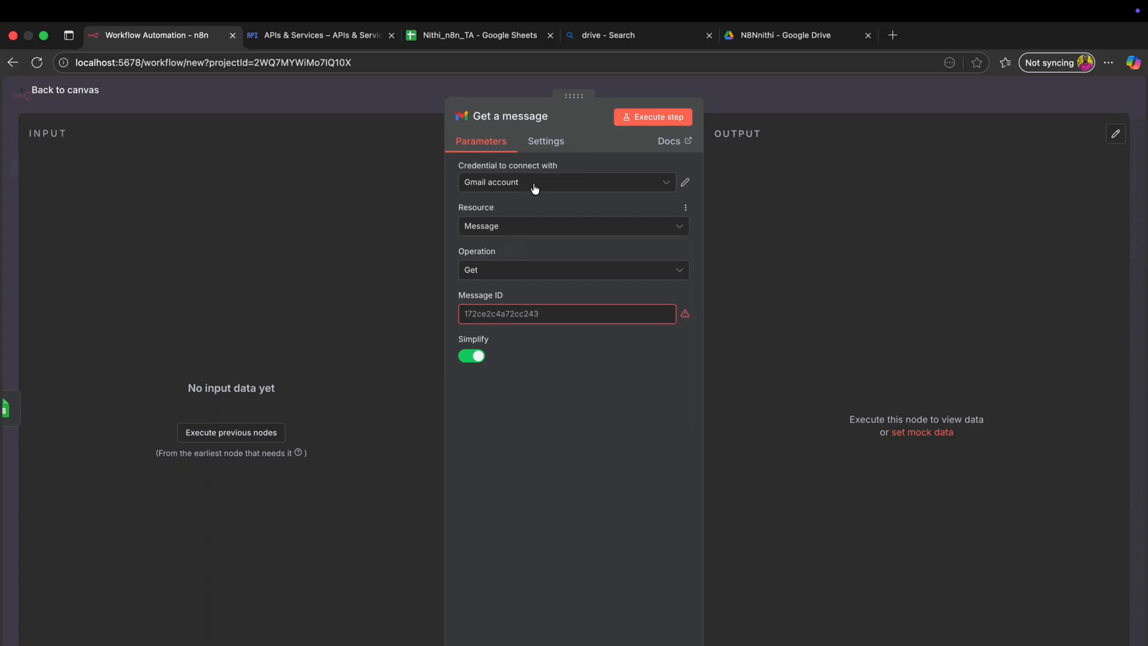
{"action": "left_click", "coordinate": [524, 234]}
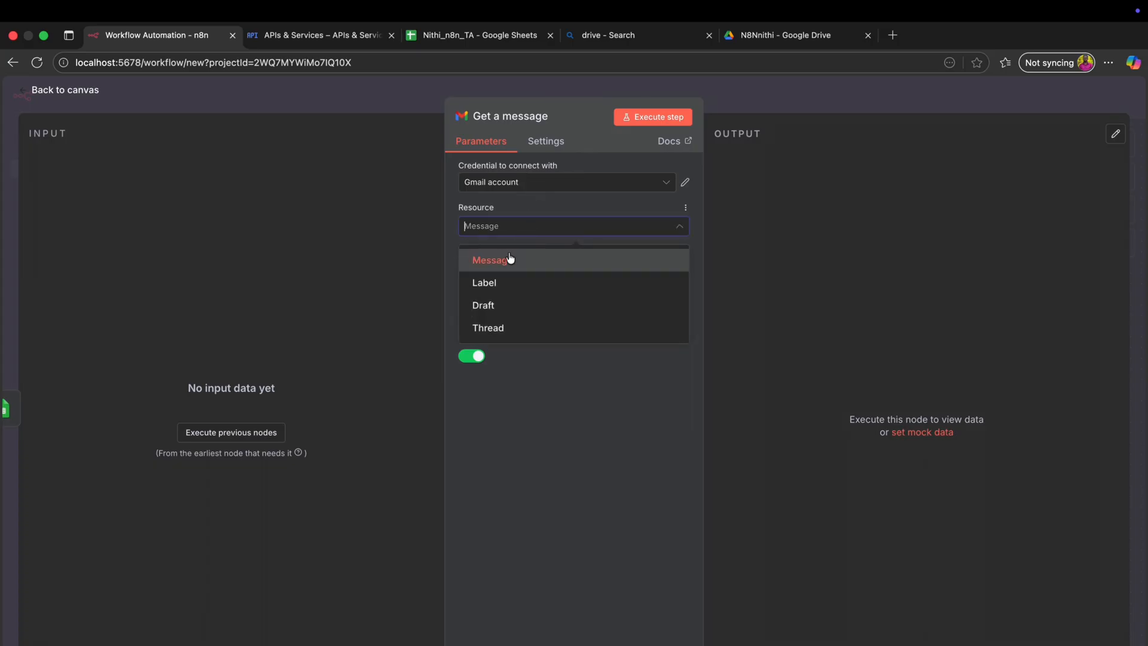
{"action": "left_click", "coordinate": [510, 258]}
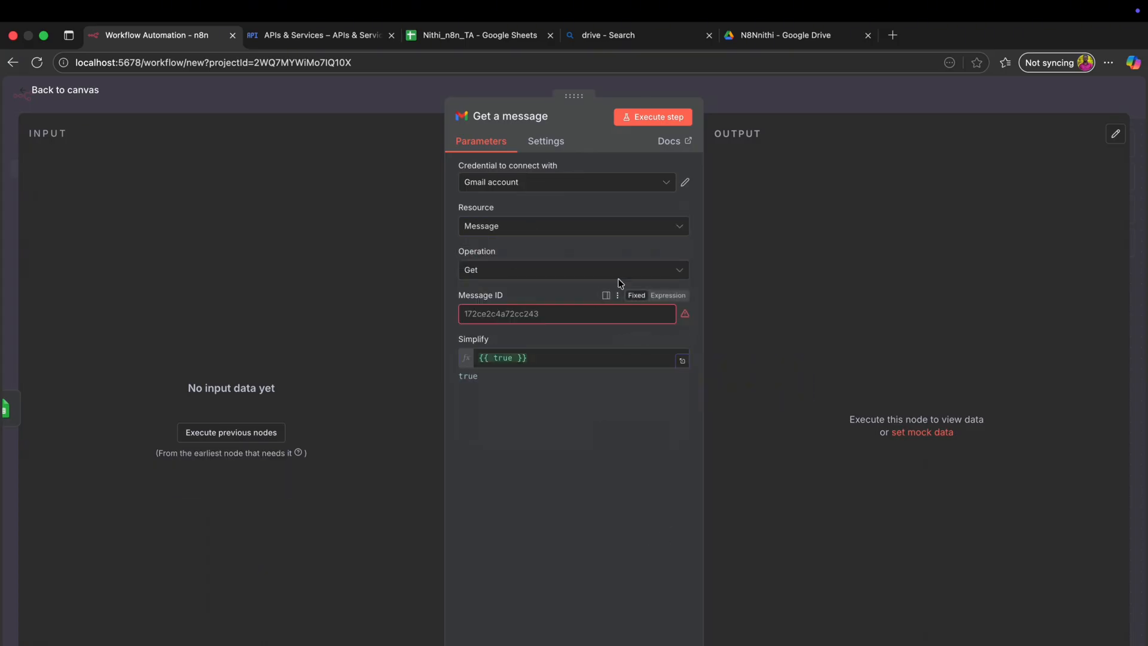
{"action": "left_click", "coordinate": [656, 270]}
{"action": "type", "text": "se"}
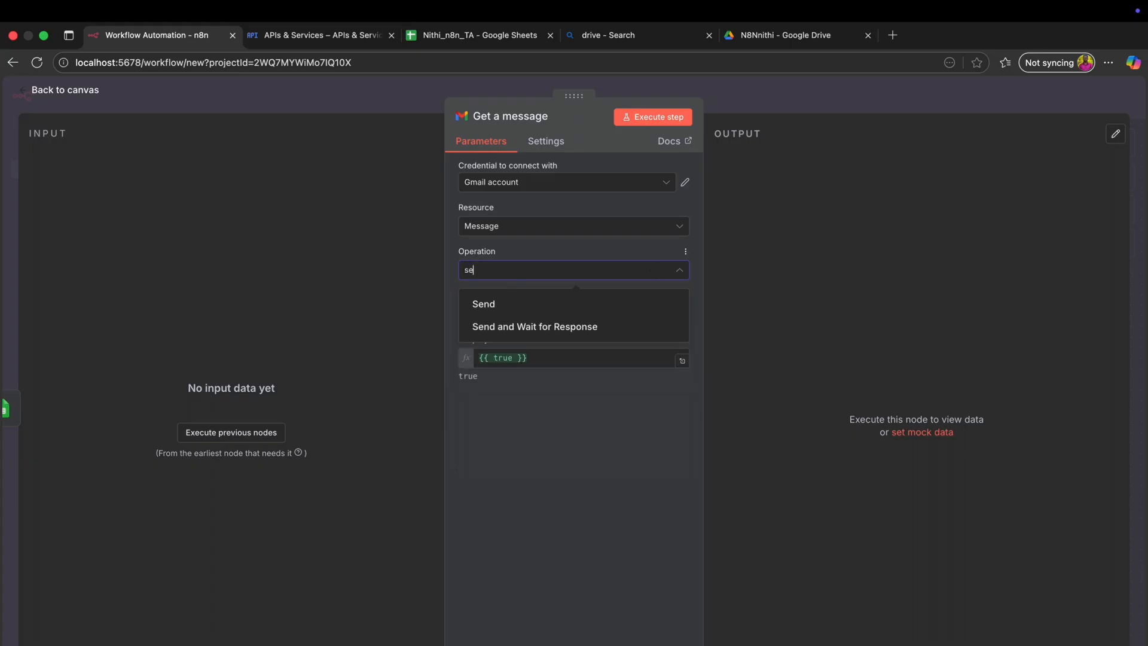
{"action": "left_click", "coordinate": [510, 302]}
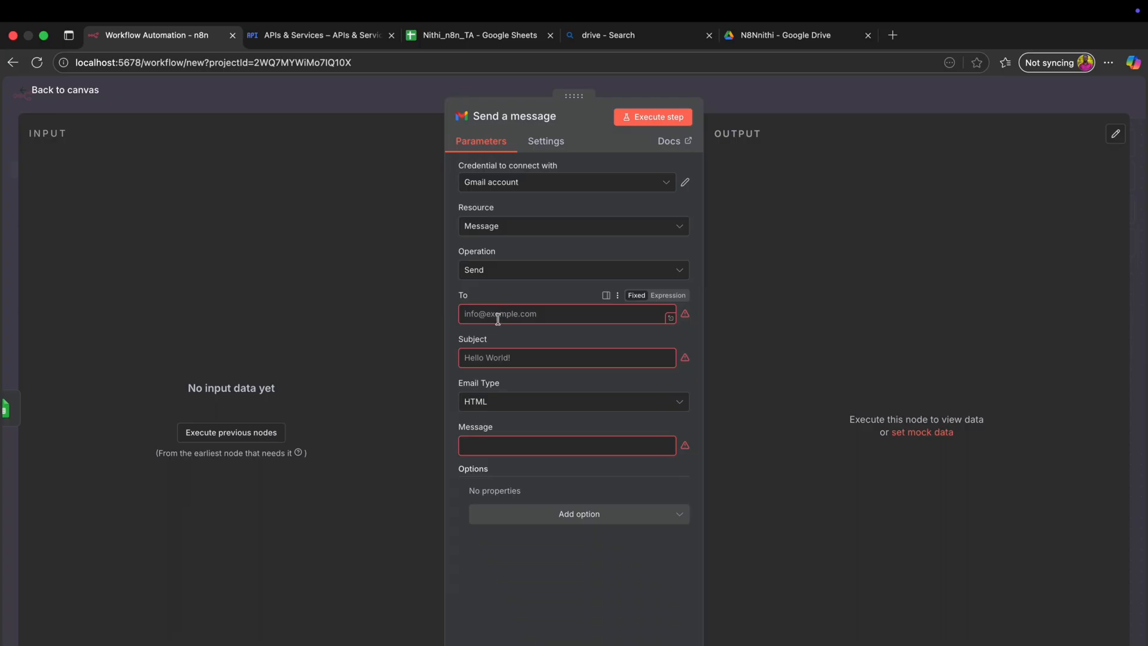
- Dismiss the execution error from the recipient field attempt and return to the canvas
{"action": "left_click", "coordinate": [498, 317]}
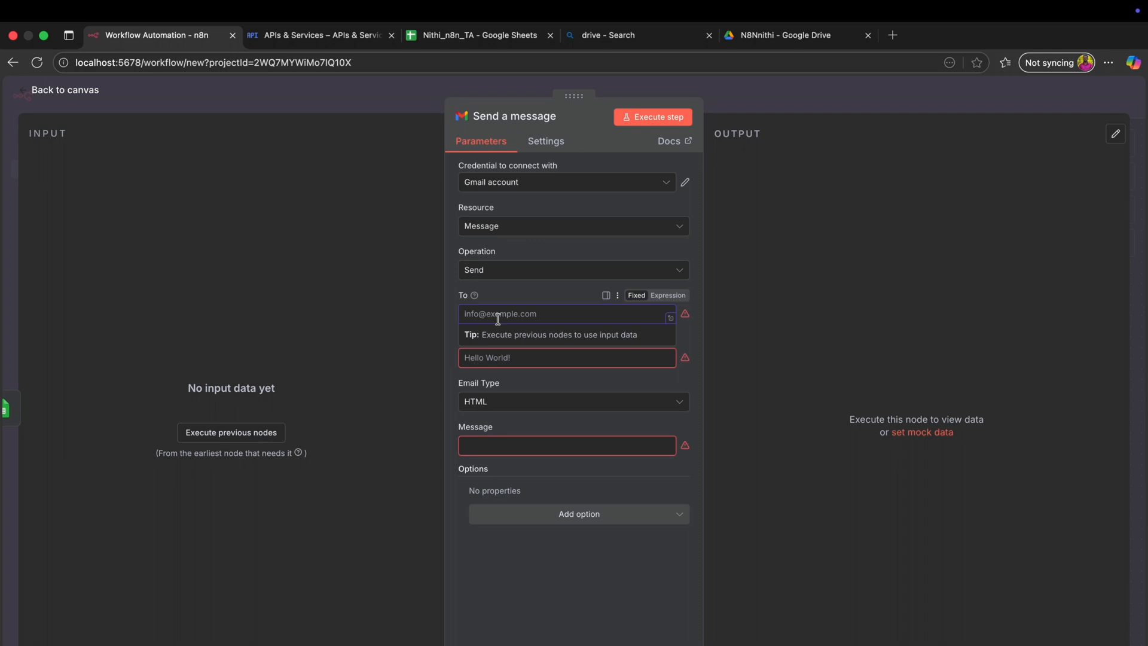
{"action": "left_click", "coordinate": [246, 433]}
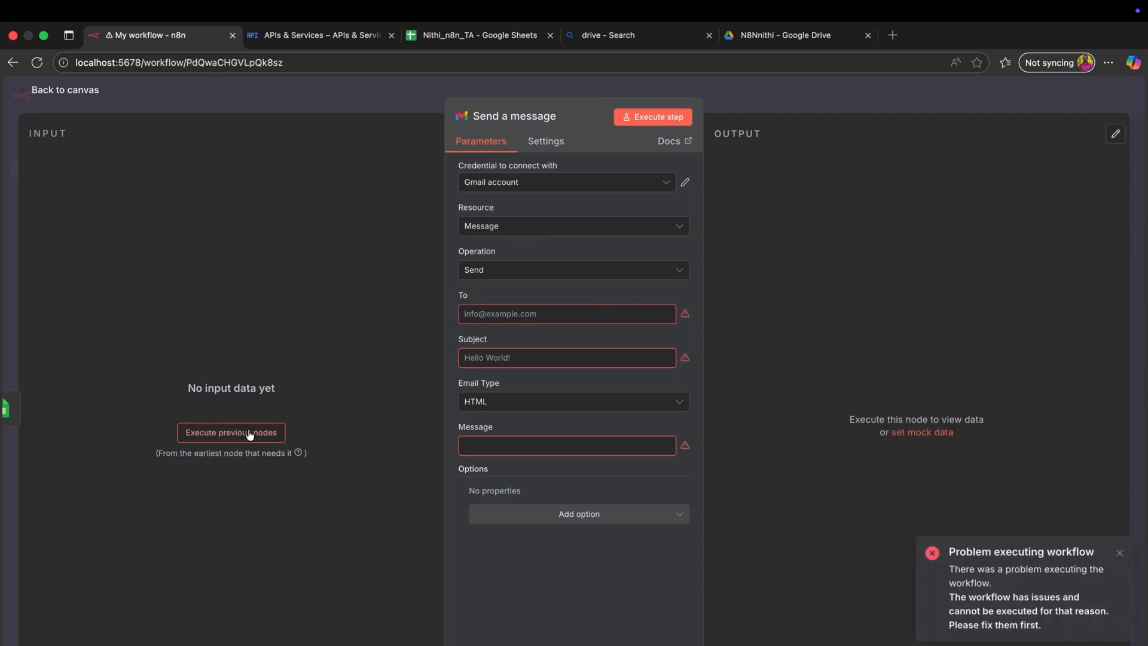
{"action": "left_click", "coordinate": [1119, 554]}
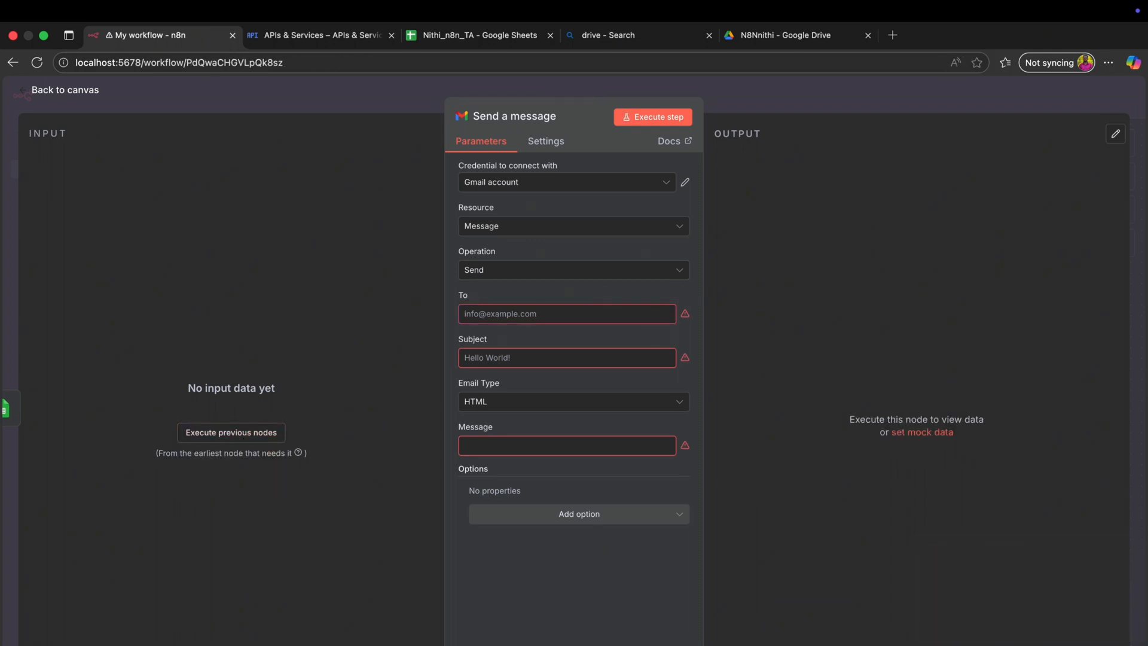
{"action": "left_click", "coordinate": [36, 93]}
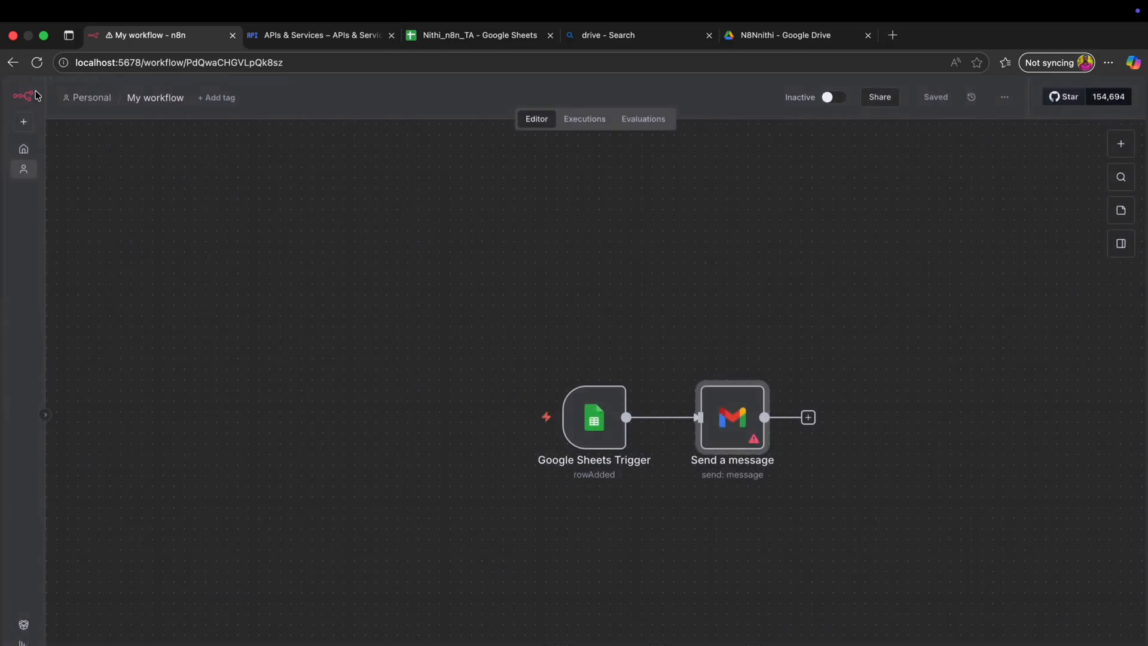
{"action": "left_click", "coordinate": [588, 435]}
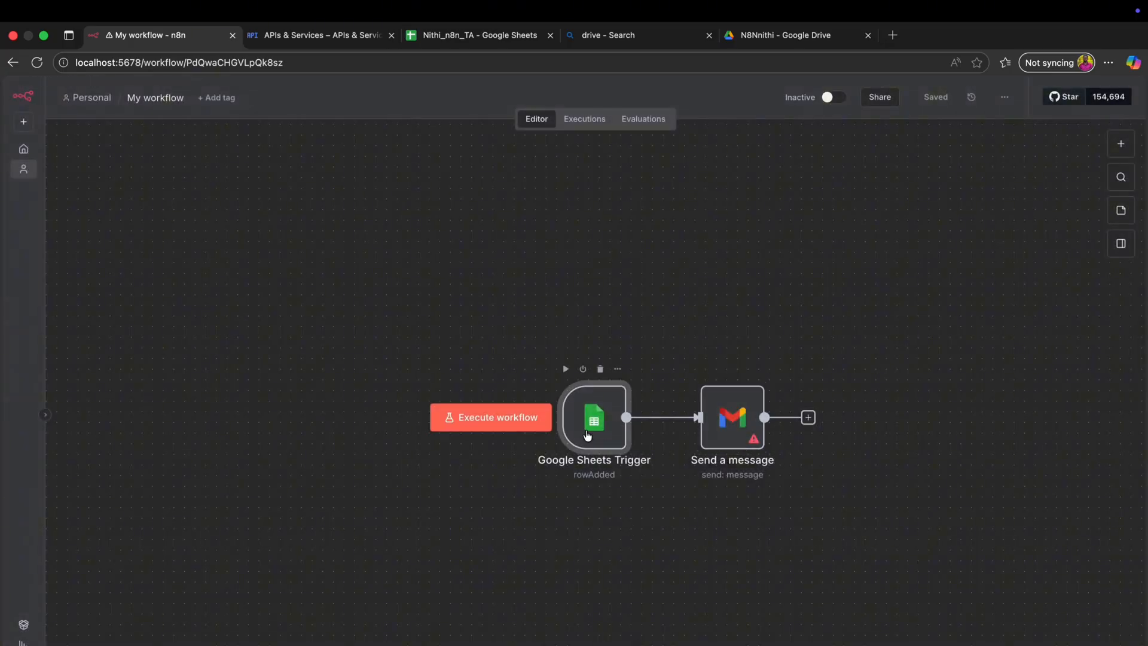
- Fetch a test sheet row, then map its Email column into To and Message into the Gmail body, with subject Tech Arrear
{"action": "left_click", "coordinate": [564, 370]}
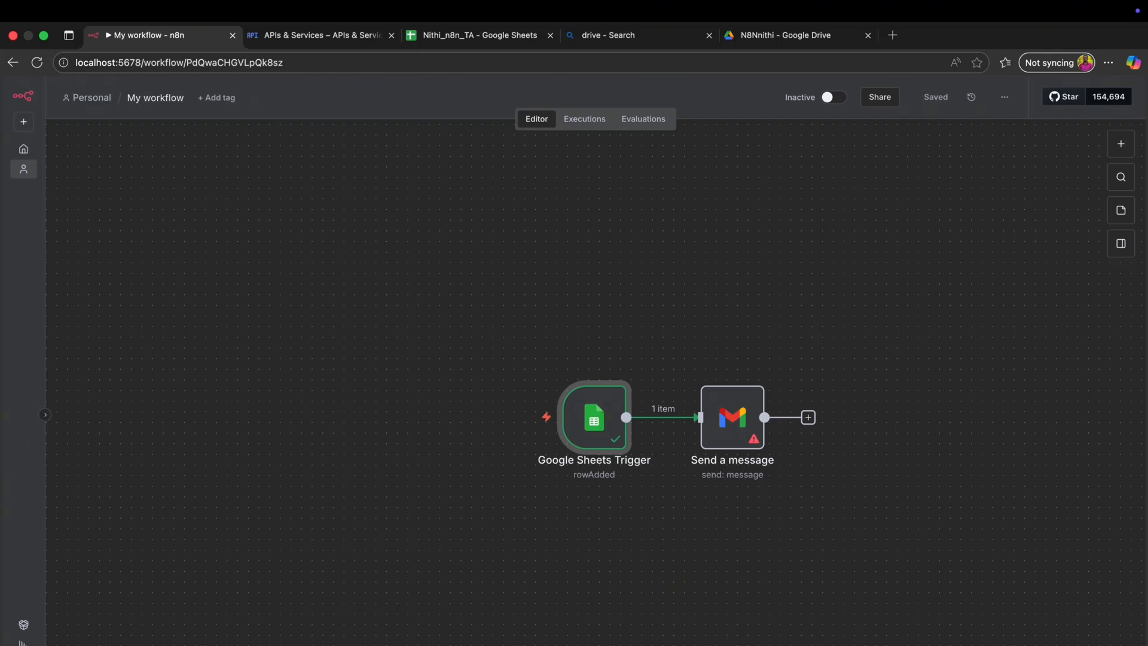
{"action": "double_click", "coordinate": [731, 419]}
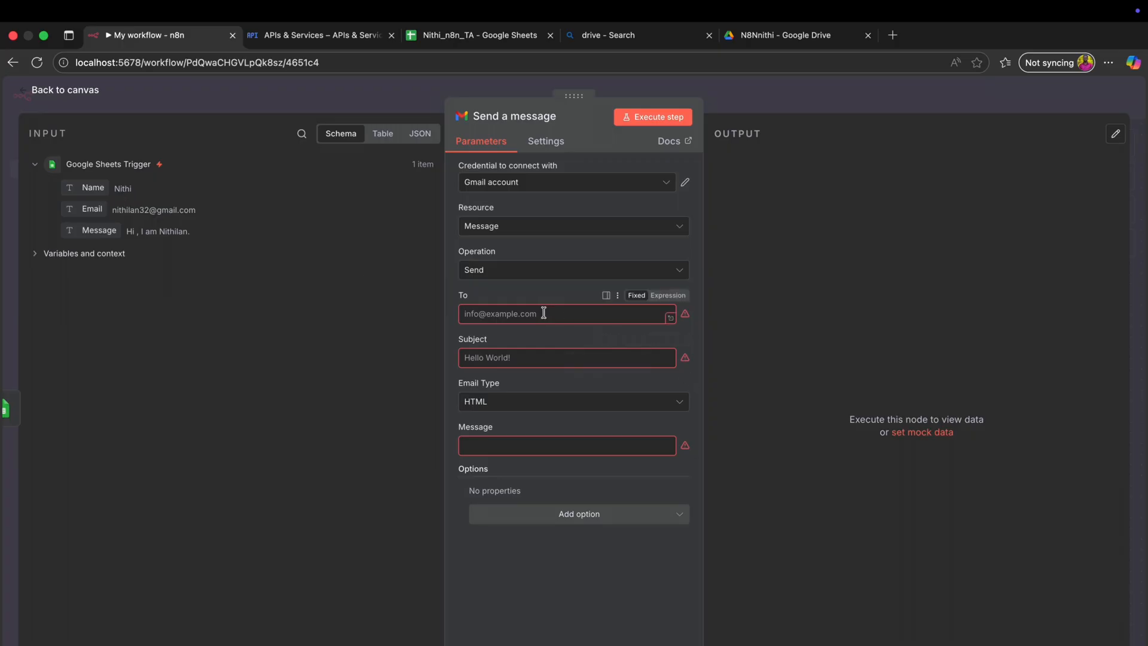
{"action": "left_click", "coordinate": [477, 315]}
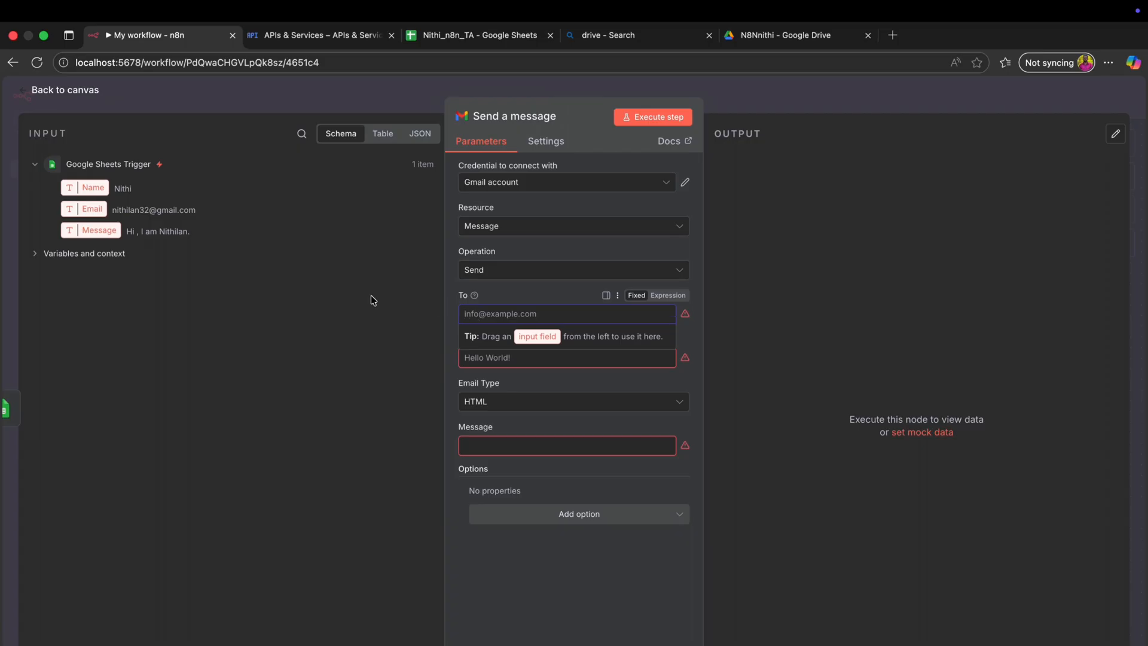
{"action": "left_click", "coordinate": [335, 308]}
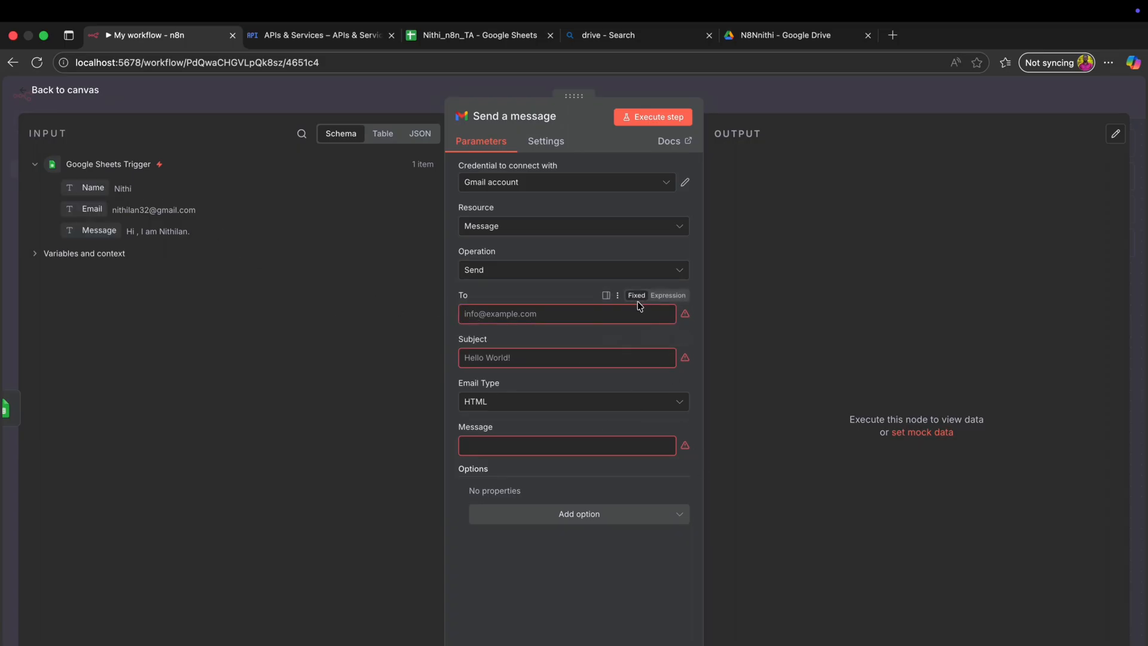
{"action": "left_click", "coordinate": [509, 313]}
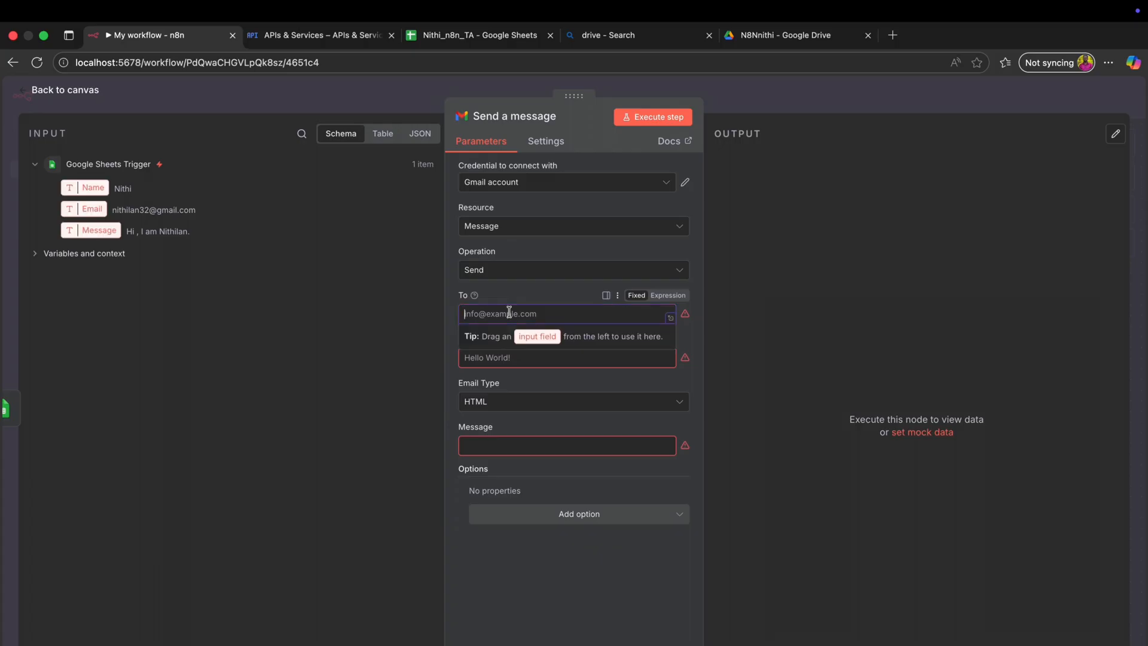
{"action": "left_click_drag", "start_coordinate": [91, 210], "coordinate": [551, 317]}
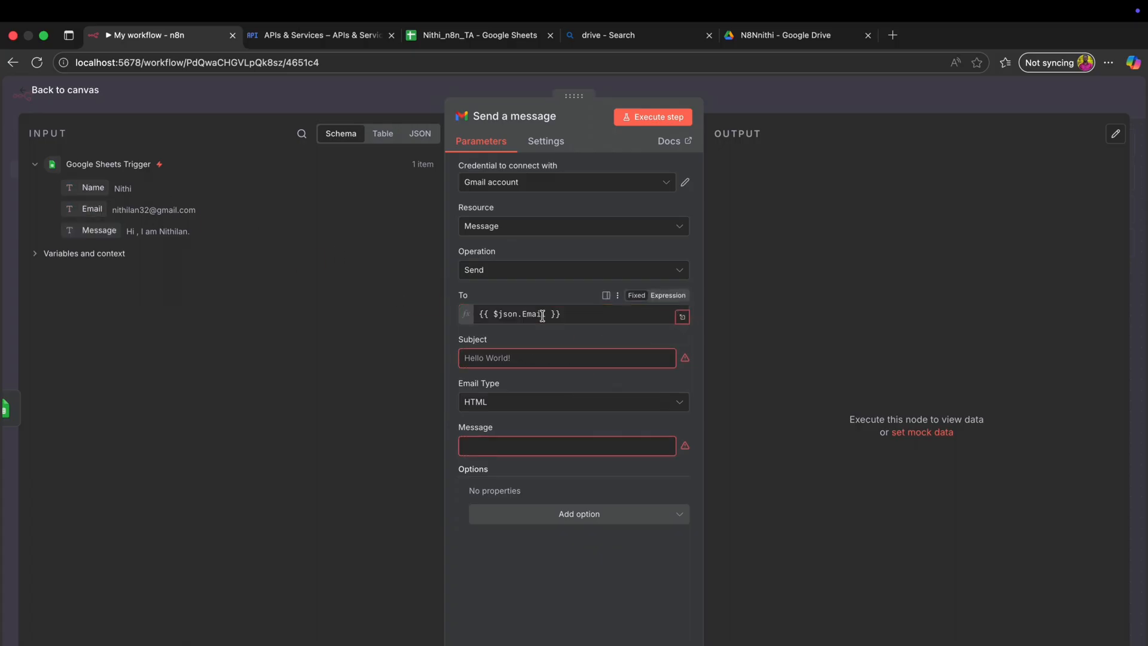
{"action": "left_click", "coordinate": [378, 368]}
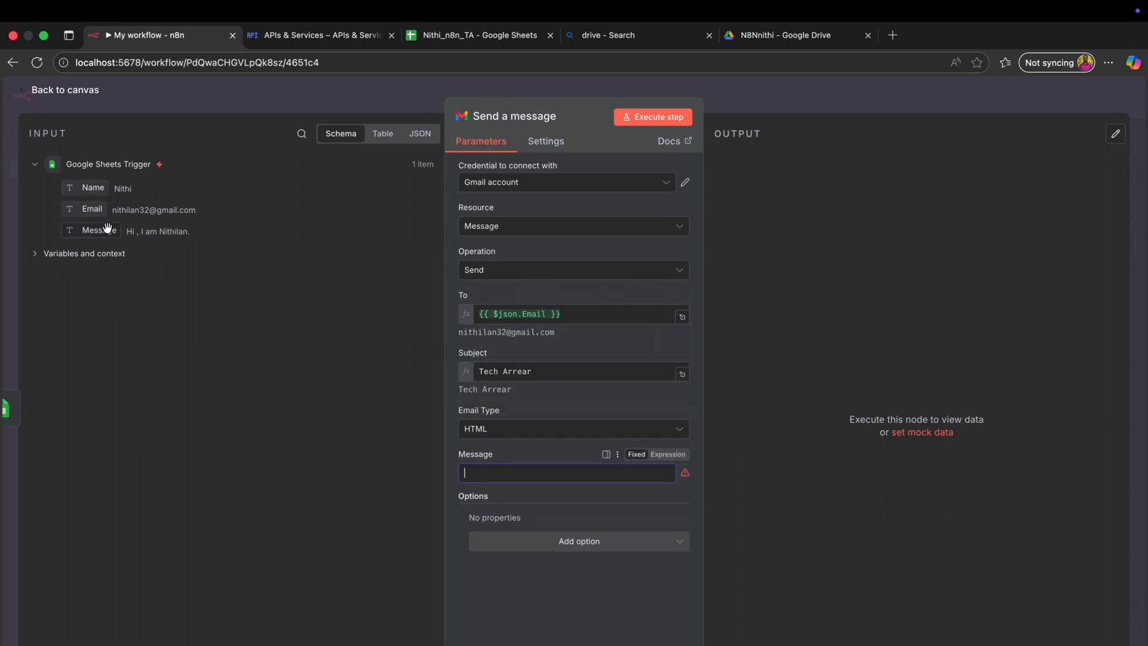
{"action": "left_click_drag", "start_coordinate": [103, 231], "coordinate": [519, 477]}
{"action": "left_click", "coordinate": [354, 472]}
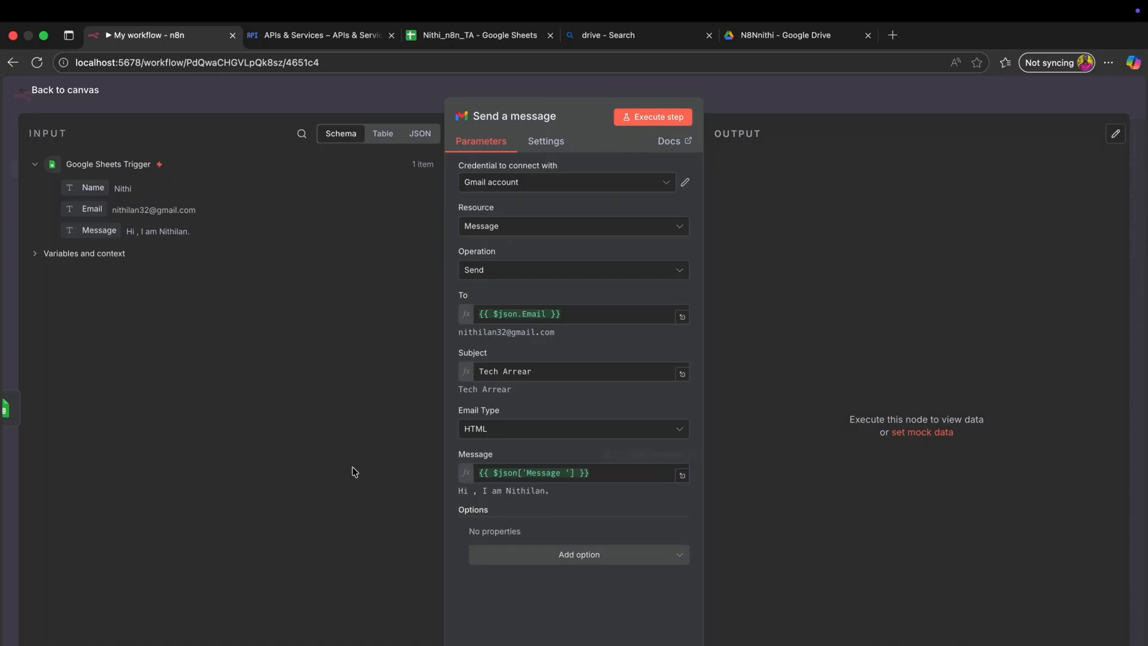
- Execute the Gmail step to send a test, then open the Tech Arrear email in the inbox
{"action": "left_click", "coordinate": [668, 116]}
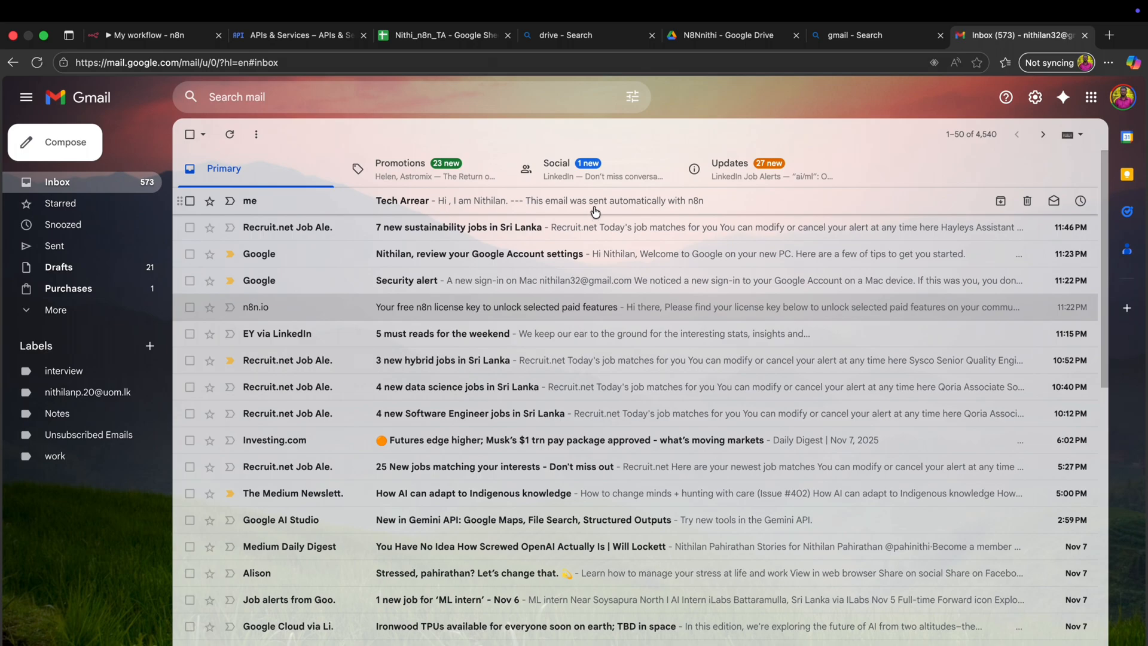
{"action": "left_click", "coordinate": [593, 204]}
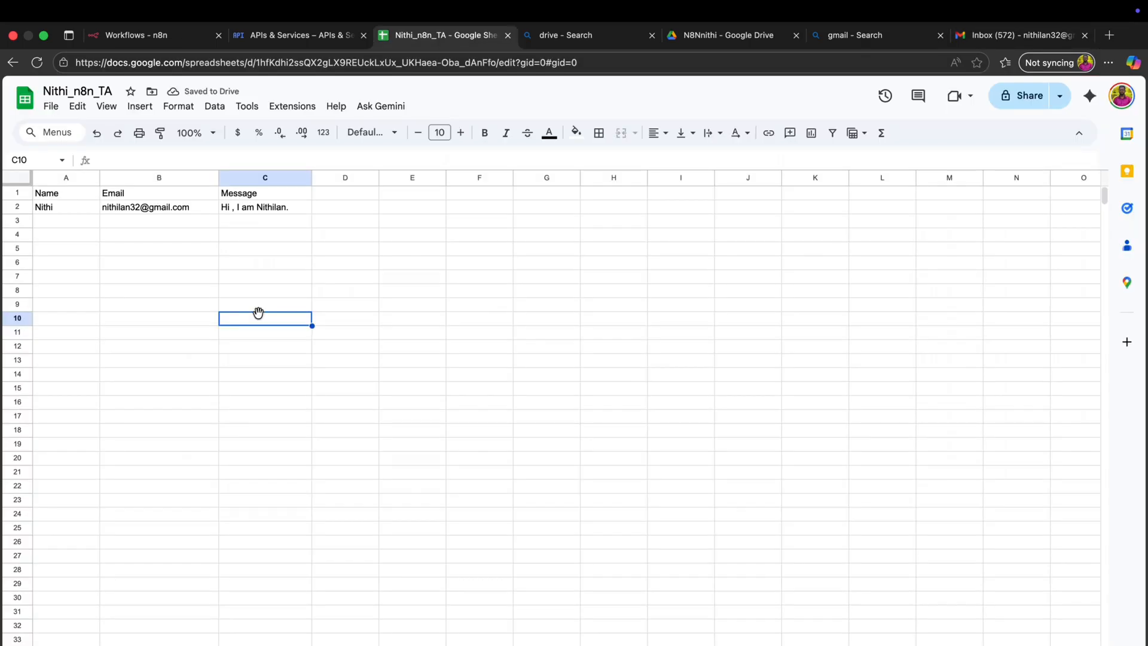
- Copy data row A2:C2 and paste it into row 3
{"action": "key", "text": "Up"}
{"action": "key", "text": "Up"}
{"action": "key", "text": "Up"}
{"action": "key", "text": "Up"}
{"action": "key", "text": "Up"}
{"action": "key", "text": "Up"}
{"action": "key", "text": "Up"}
{"action": "key", "text": "Up"}
{"action": "left_click", "coordinate": [351, 205]}
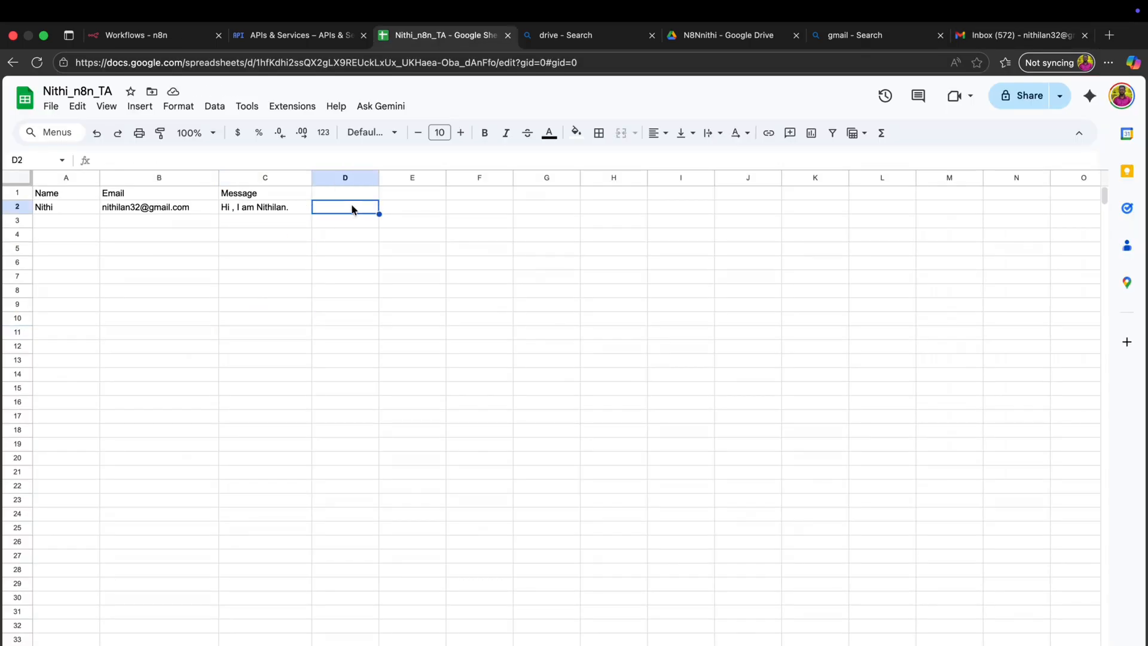
{"action": "left_click", "coordinate": [297, 208]}
{"action": "left_click_drag", "start_coordinate": [297, 208], "coordinate": [59, 211]}
{"action": "key", "text": "ctrl+c"}
{"action": "left_click", "coordinate": [43, 222]}
{"action": "key", "text": "ctrl+v"}
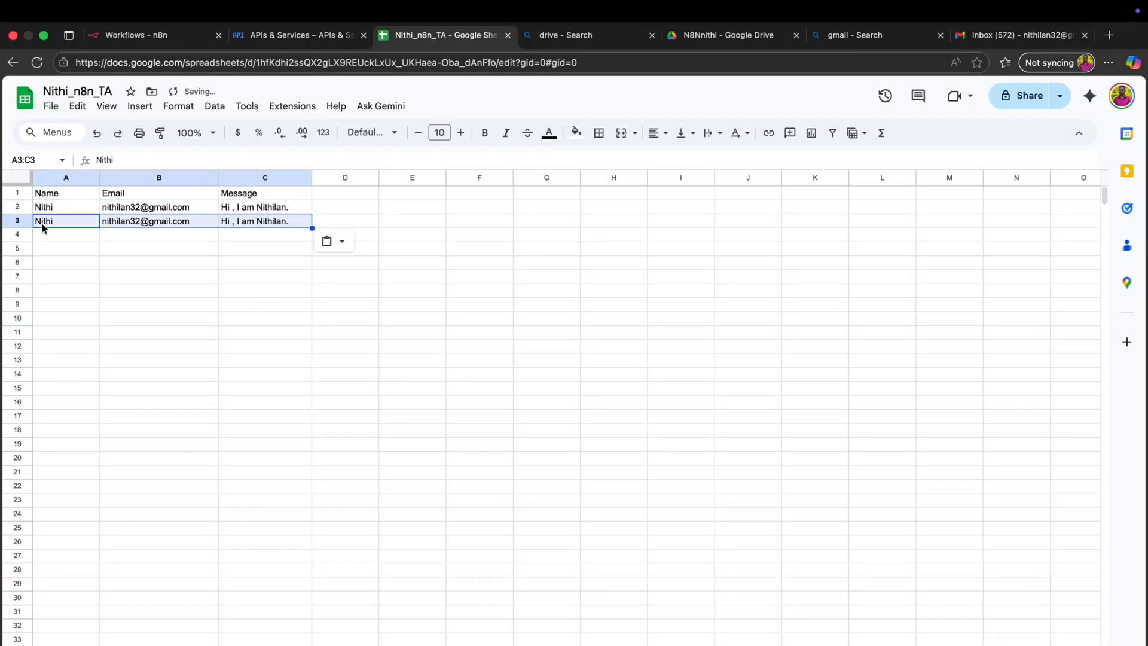
- Replace C3's message with 'I work as an AI/ML engineer' and check the resulting Tech Arrear email
{"action": "double_click", "coordinate": [284, 219]}
{"action": "left_click_drag", "start_coordinate": [293, 220], "coordinate": [139, 218]}
{"action": "type", "text": "I work as an AI/ML engineer"}
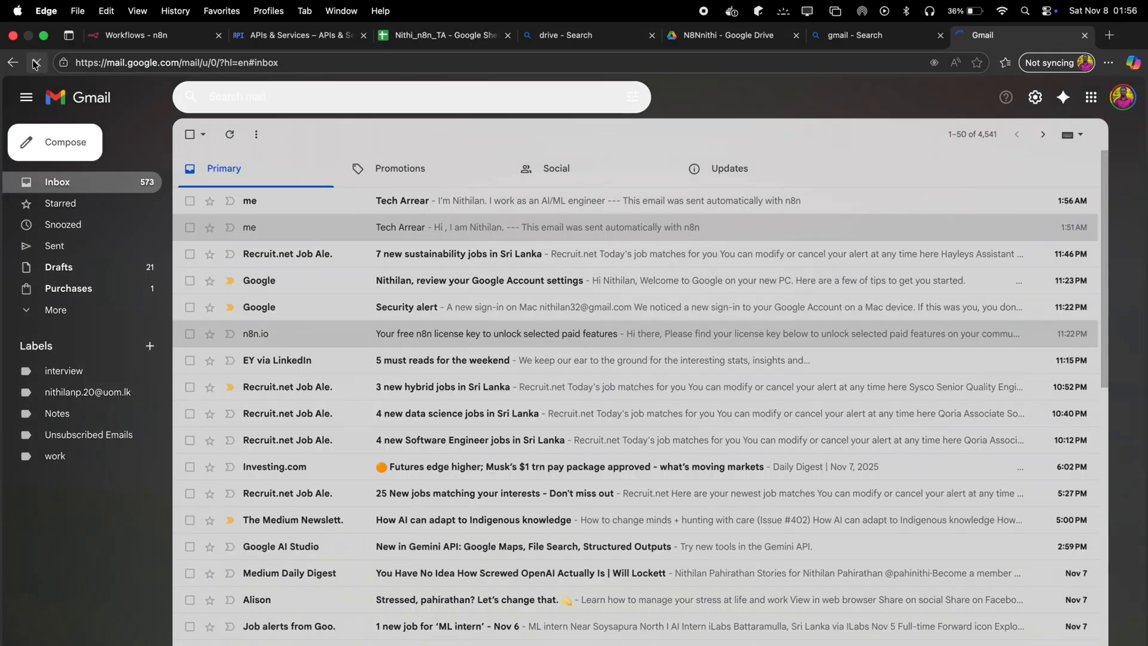
{"action": "left_click", "coordinate": [628, 197]}
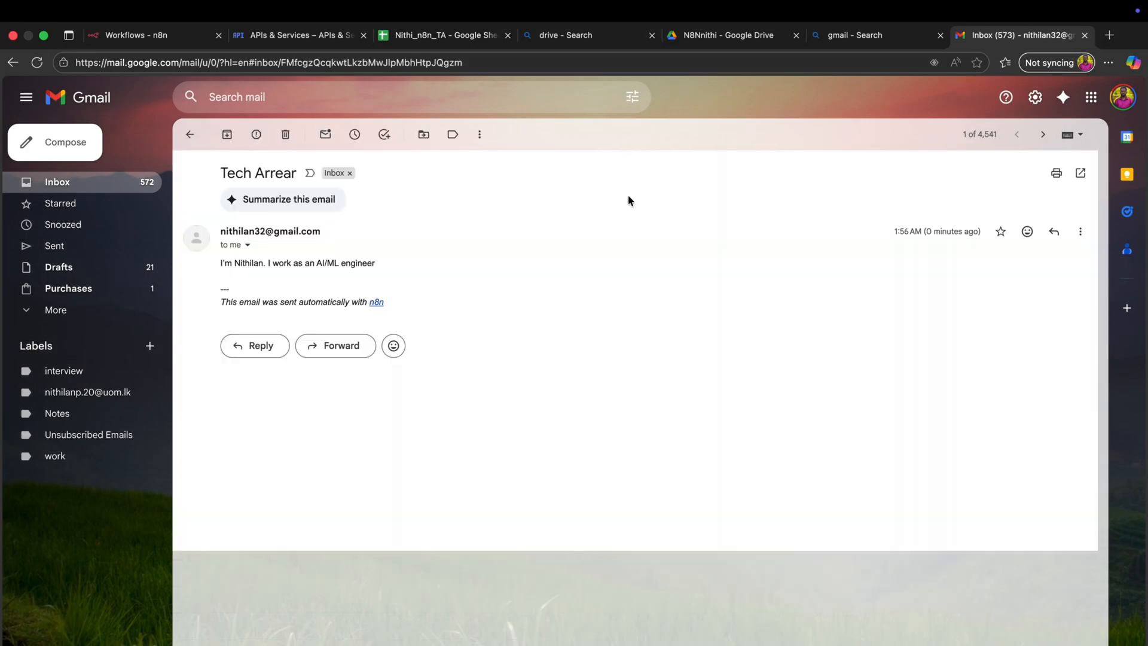
{"action": "triple_click", "coordinate": [219, 266]}
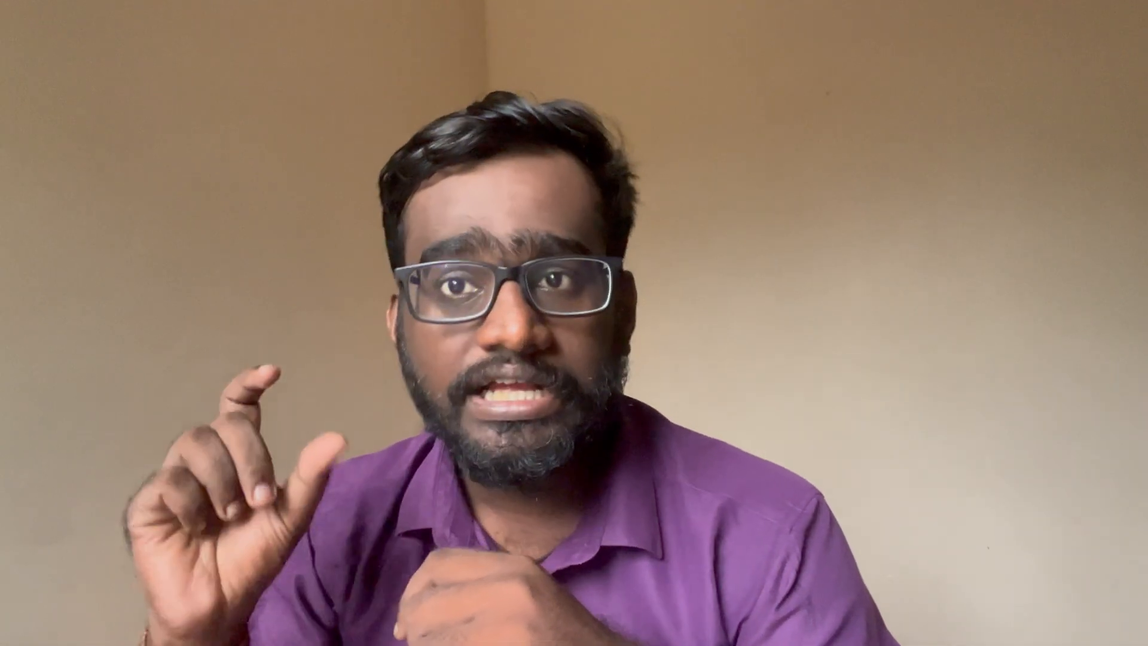